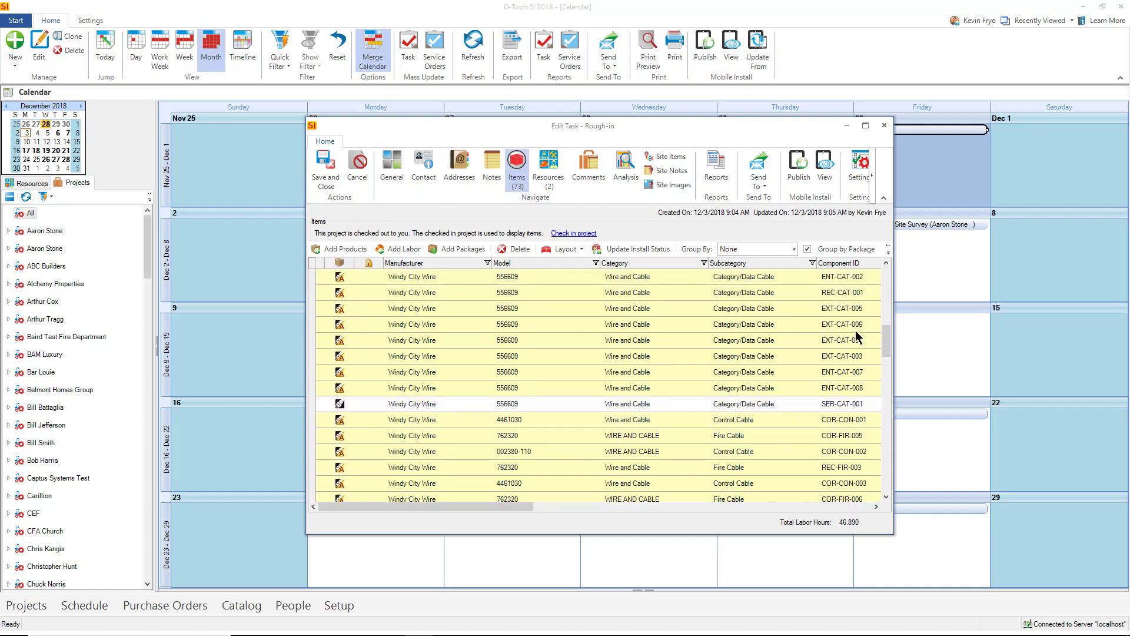
- Show the resources assigned to the Rough-in task
left_click(548, 168)
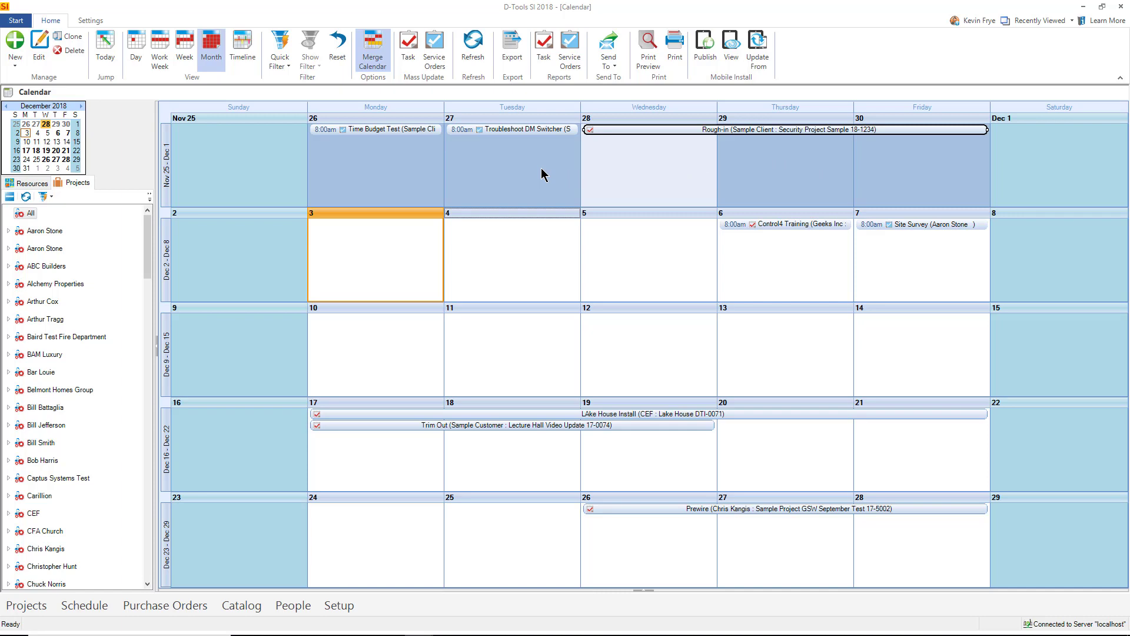
- Create a Dec 4 task for Security Project Sample named 'Install Cameras'
right_click(470, 233)
mouse_move(518, 269)
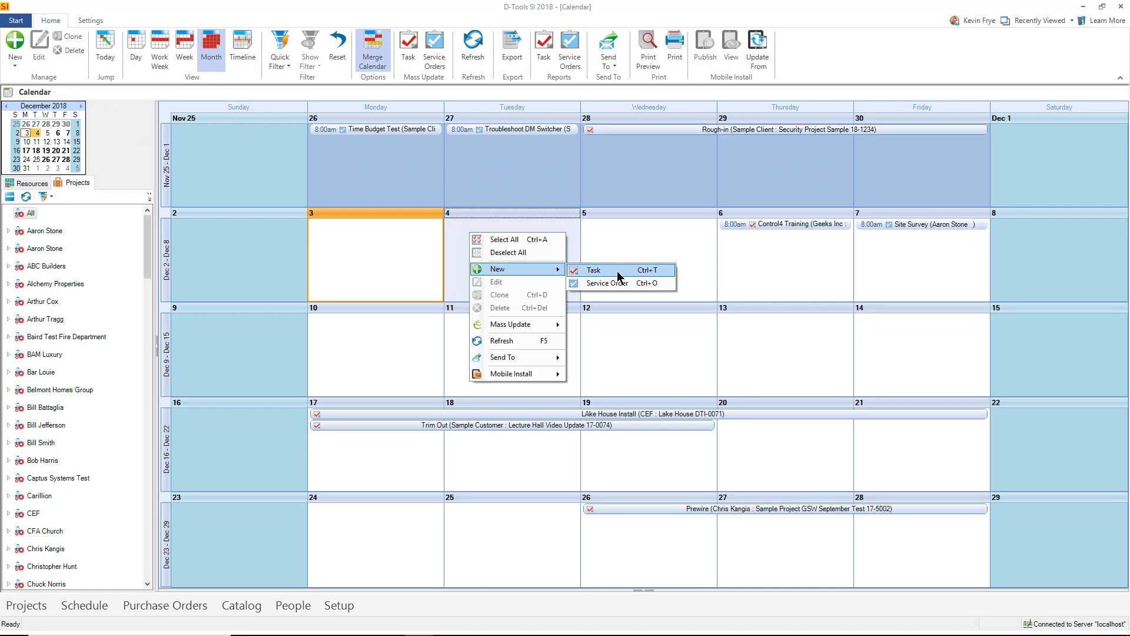
left_click(617, 271)
type("secu")
key("Return")
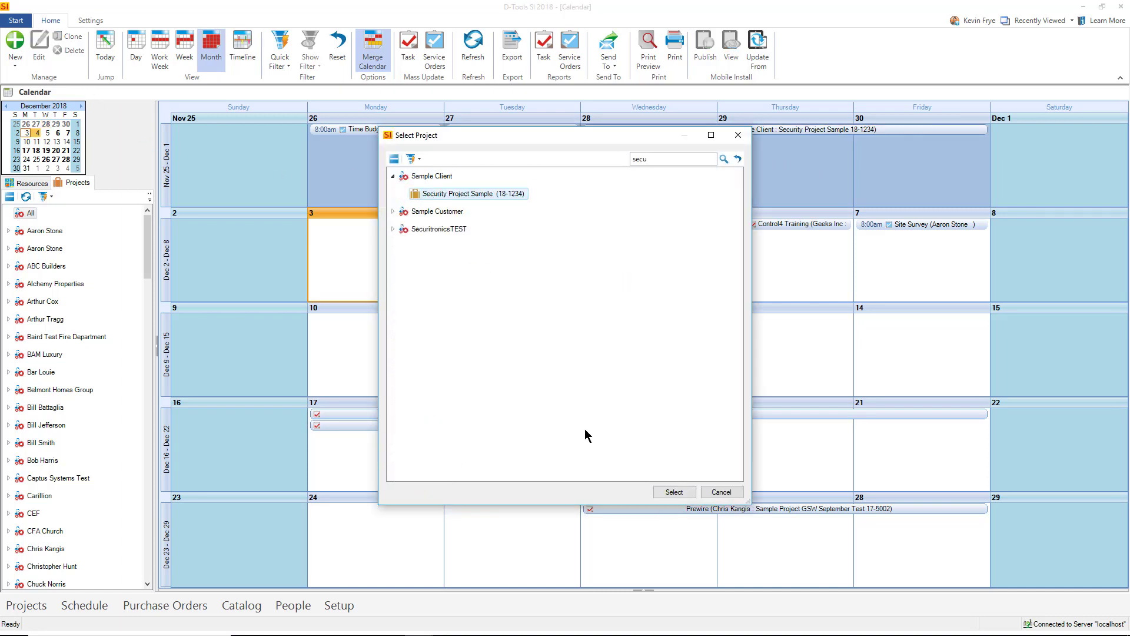
left_click(674, 492)
left_click(451, 330)
type("Install ")
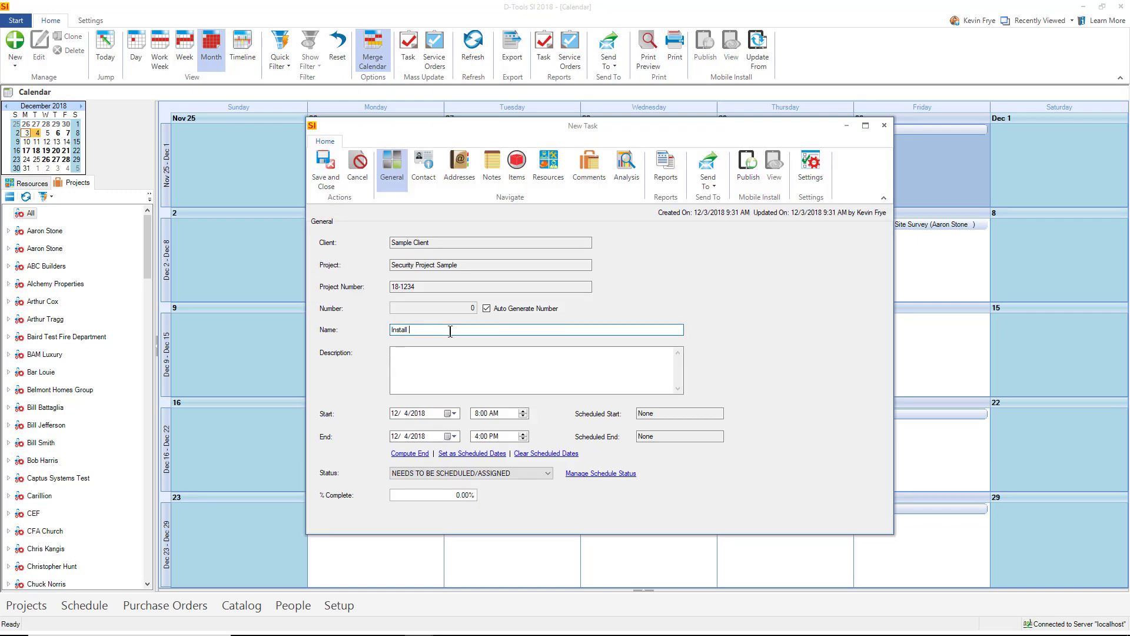
type("Cameras")
- Add all the project's Surveillance-category cameras to the task's items
left_click(517, 167)
left_click(328, 250)
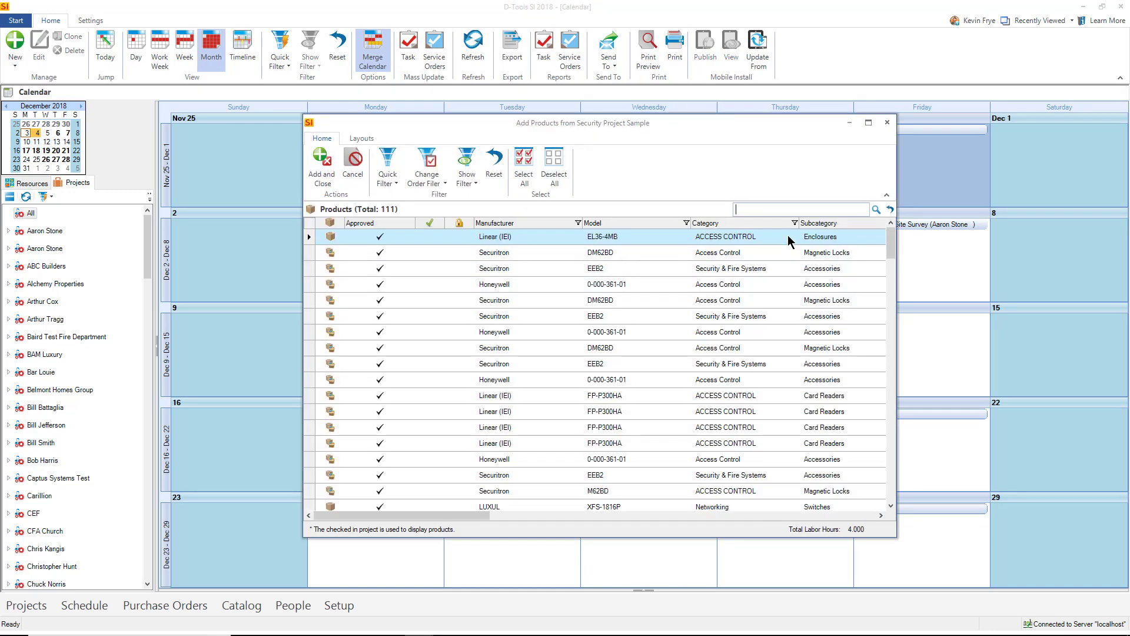
left_click(795, 224)
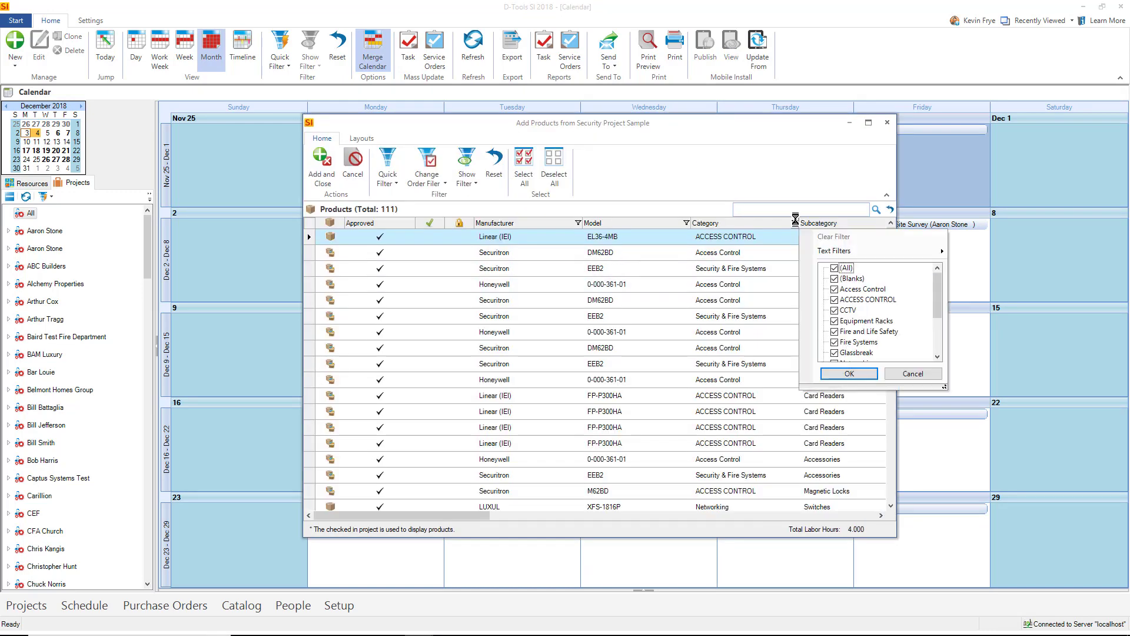
left_click(831, 267)
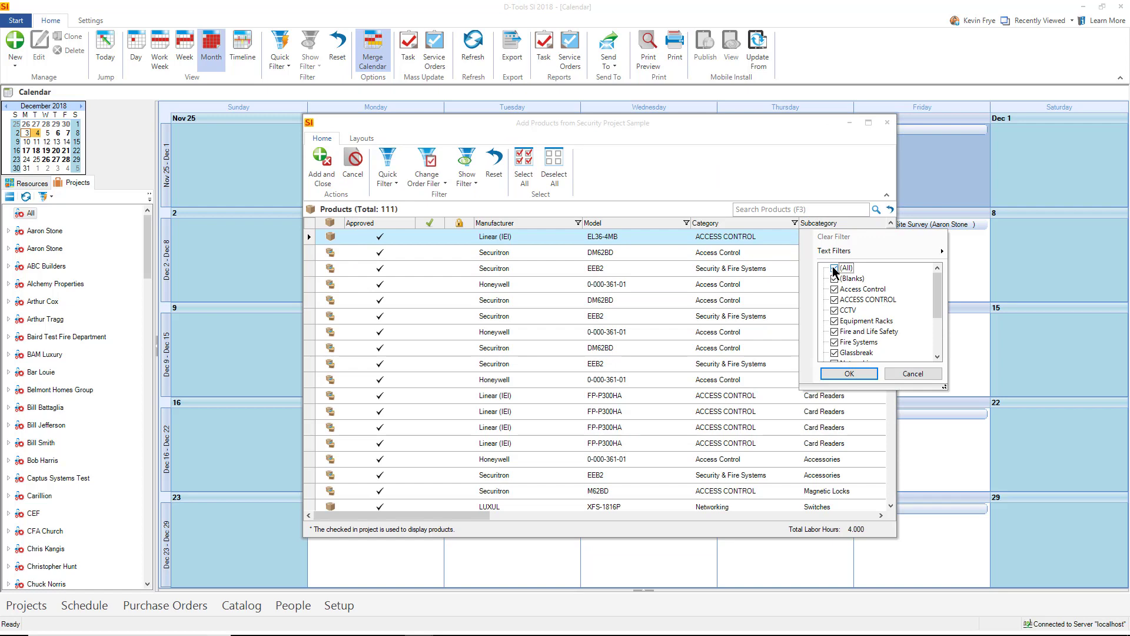
left_click(940, 333)
left_click(835, 331)
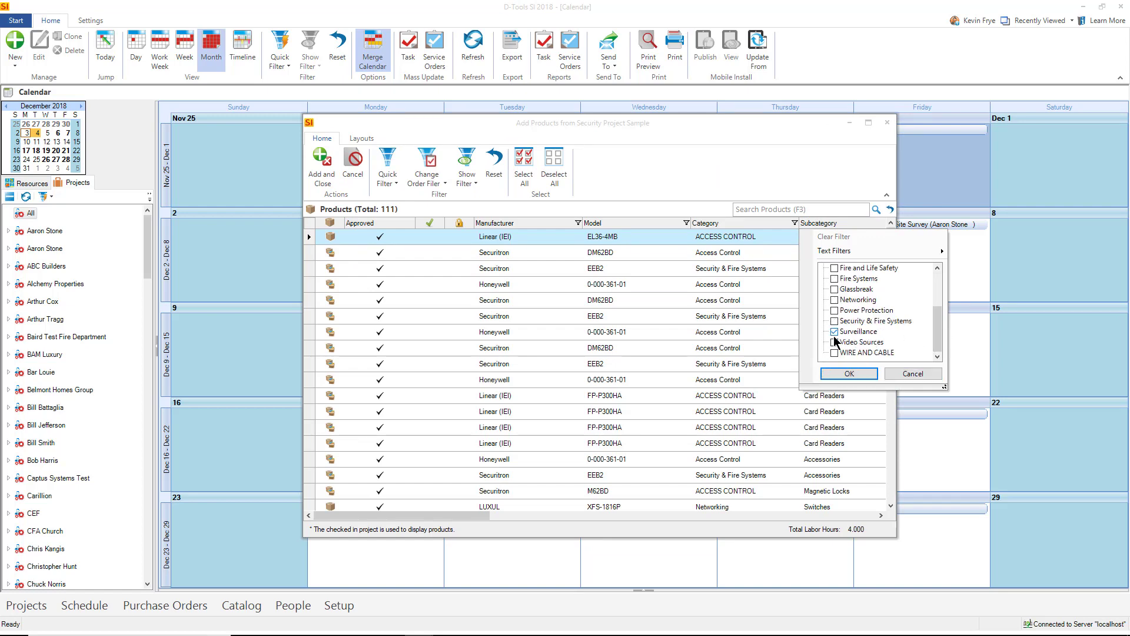
left_click(848, 373)
left_click(442, 475, "shift")
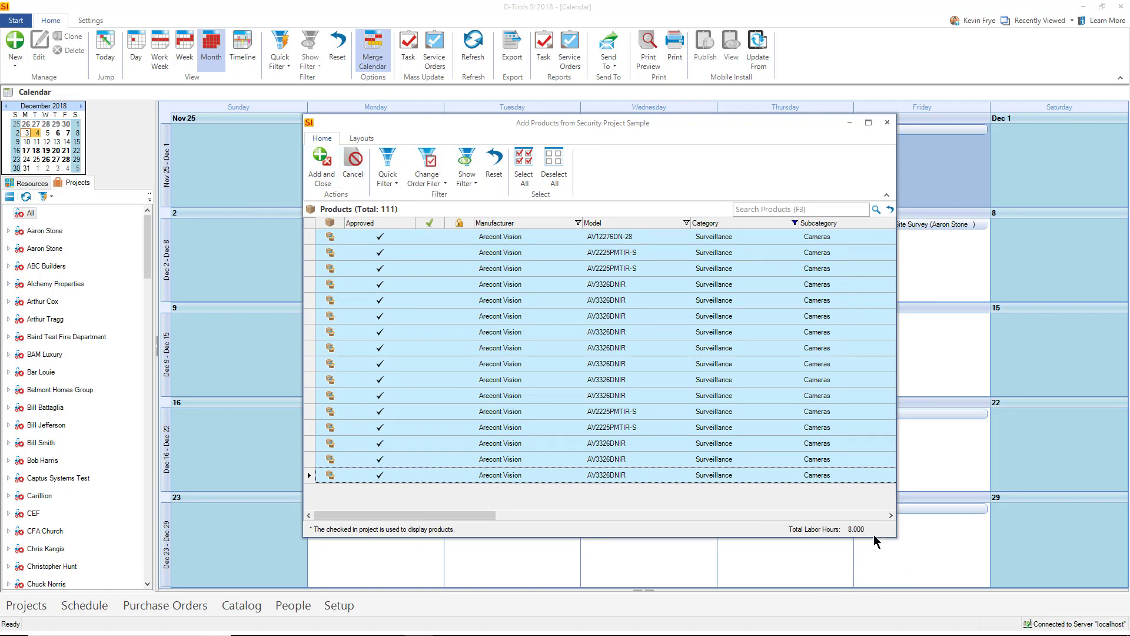
left_click(321, 167)
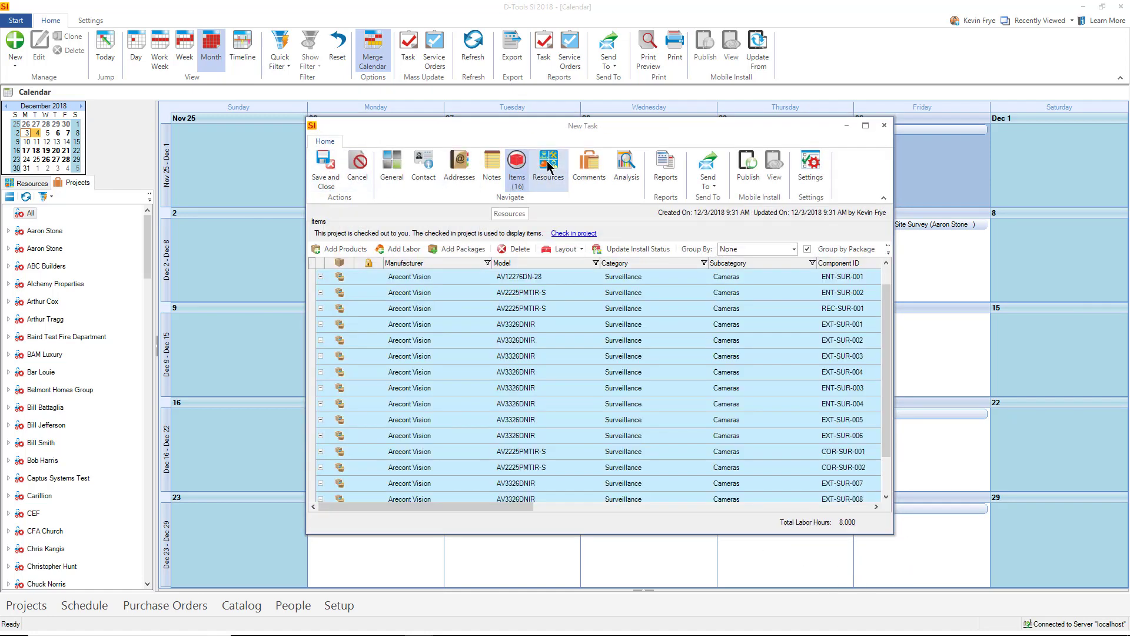
- Assign the installer resource to the Install Cameras task
left_click(333, 234)
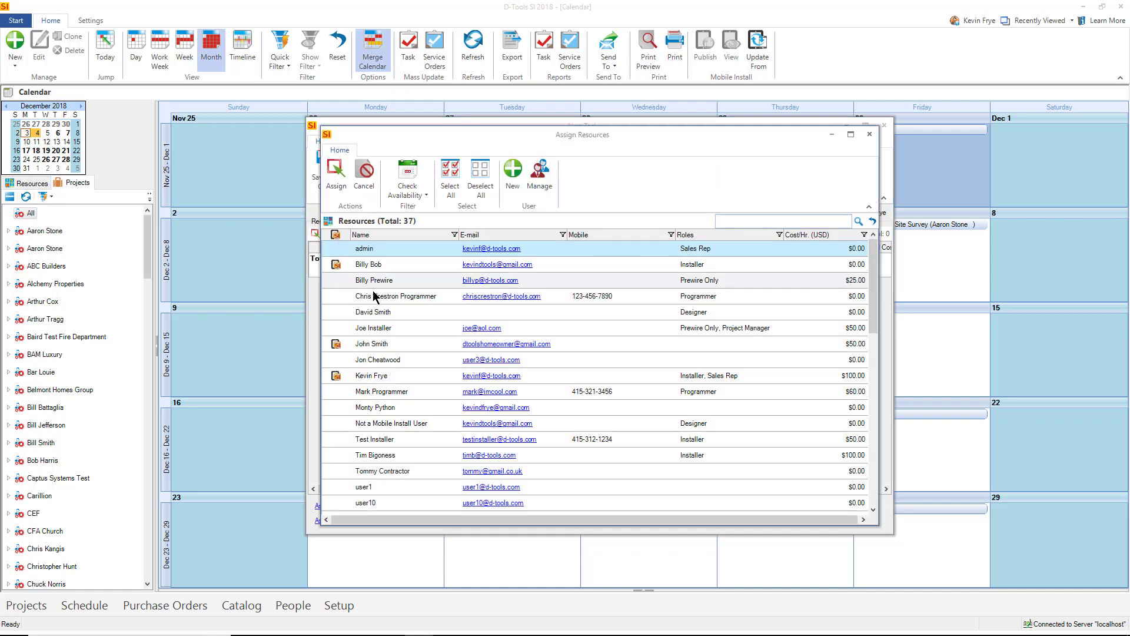
left_click(380, 375)
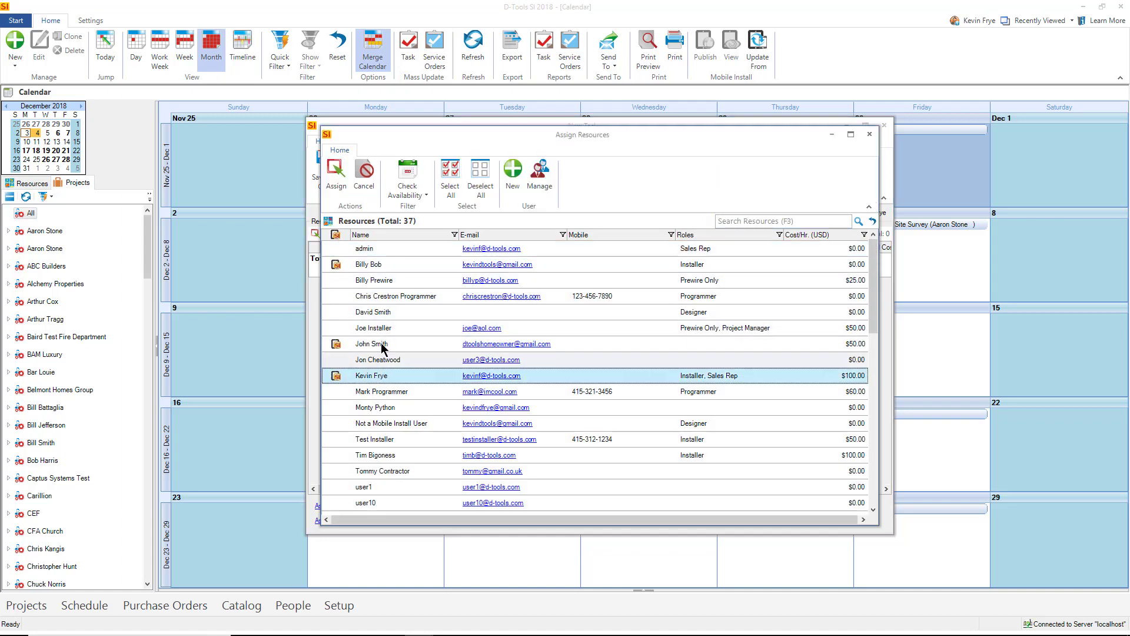
left_click(345, 178)
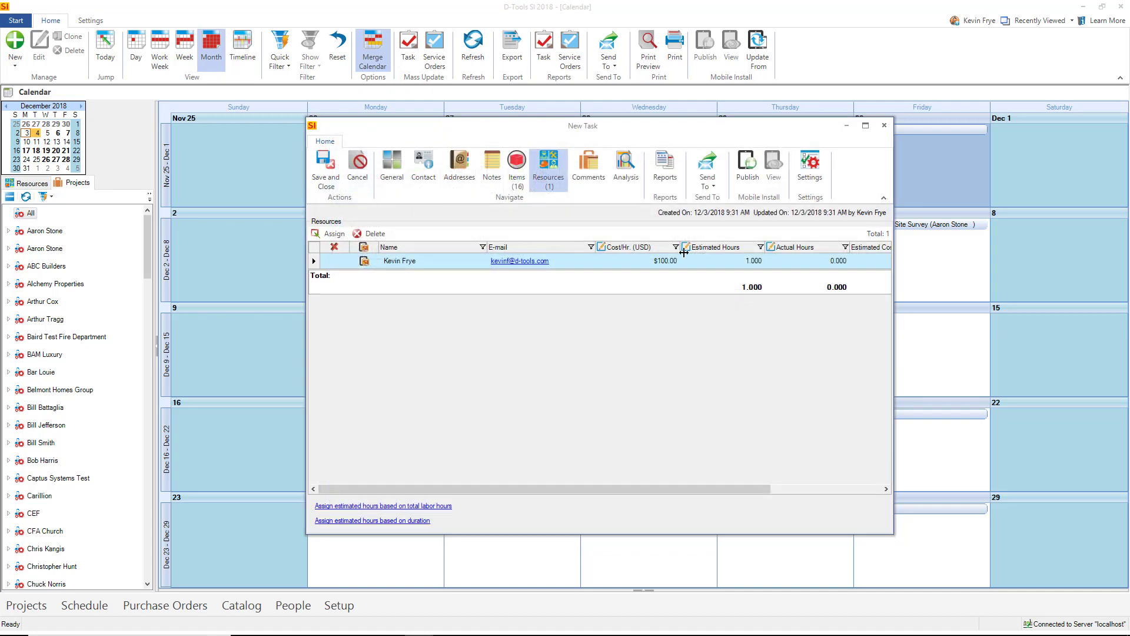
- Give the installer 8 estimated hours, allocated from the total labor hours
left_click(724, 262)
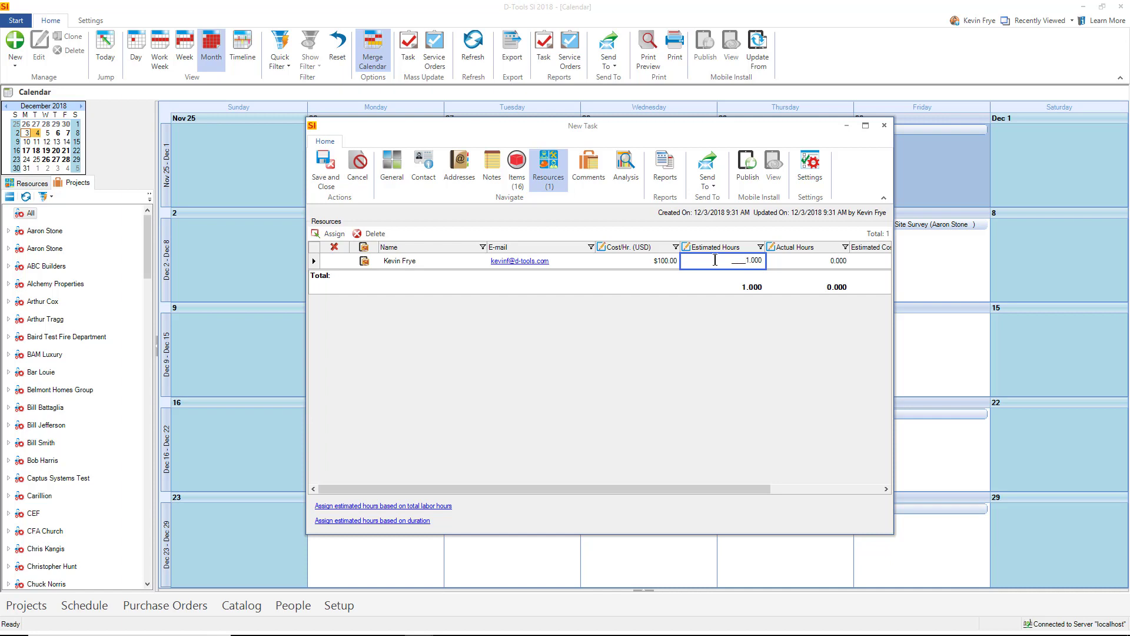
double_click(715, 260)
type("8.")
key("Tab")
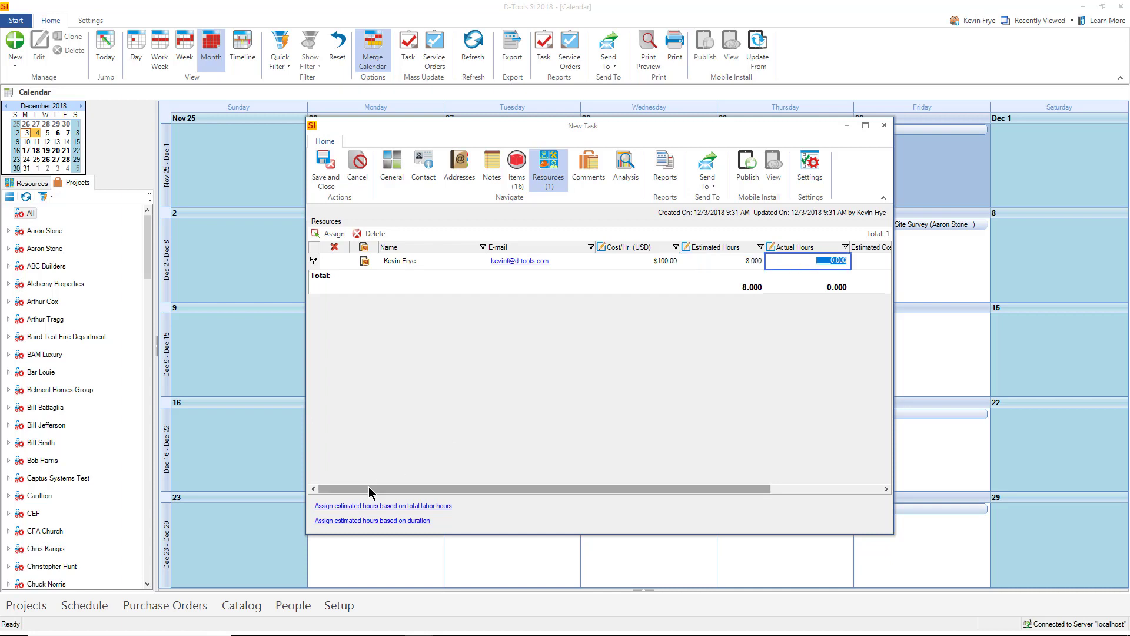
left_click(376, 506)
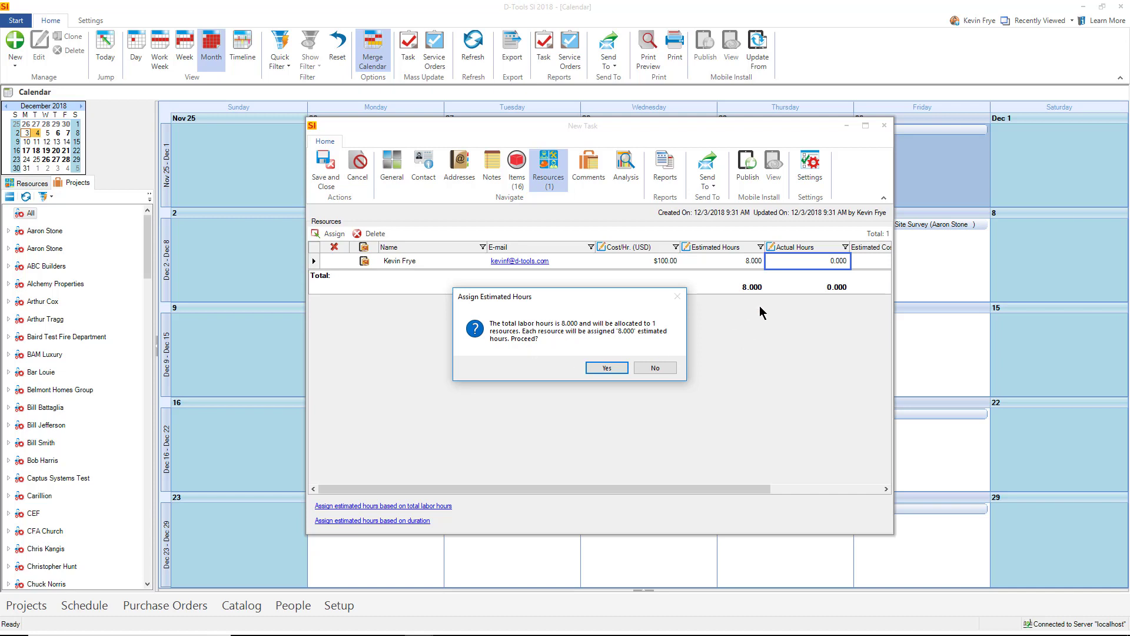
left_click(595, 369)
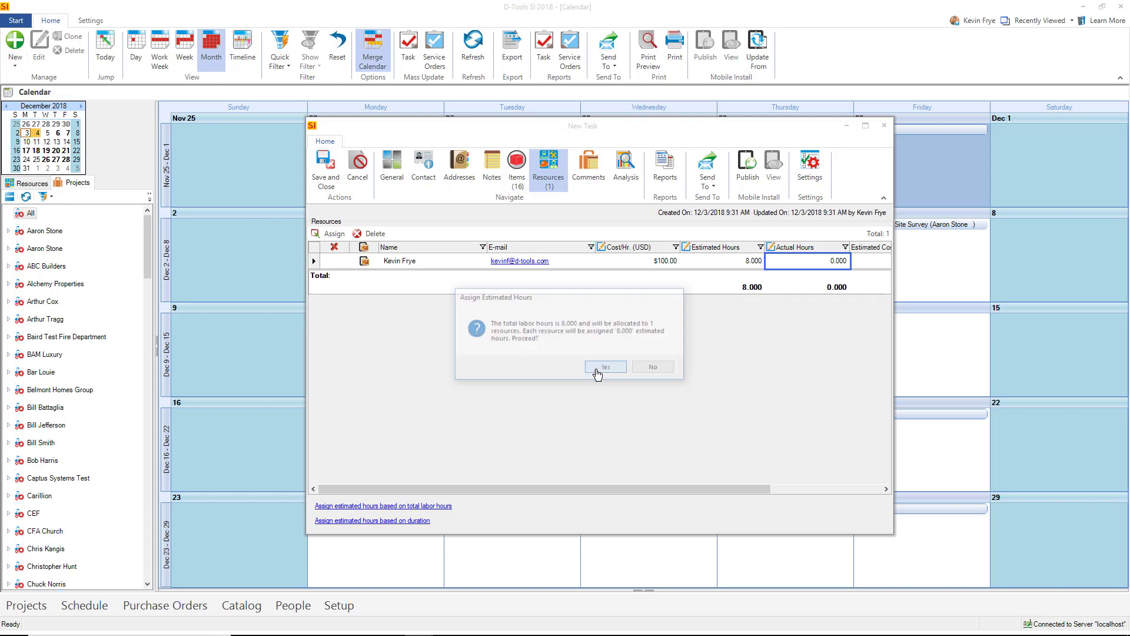
left_click(401, 168)
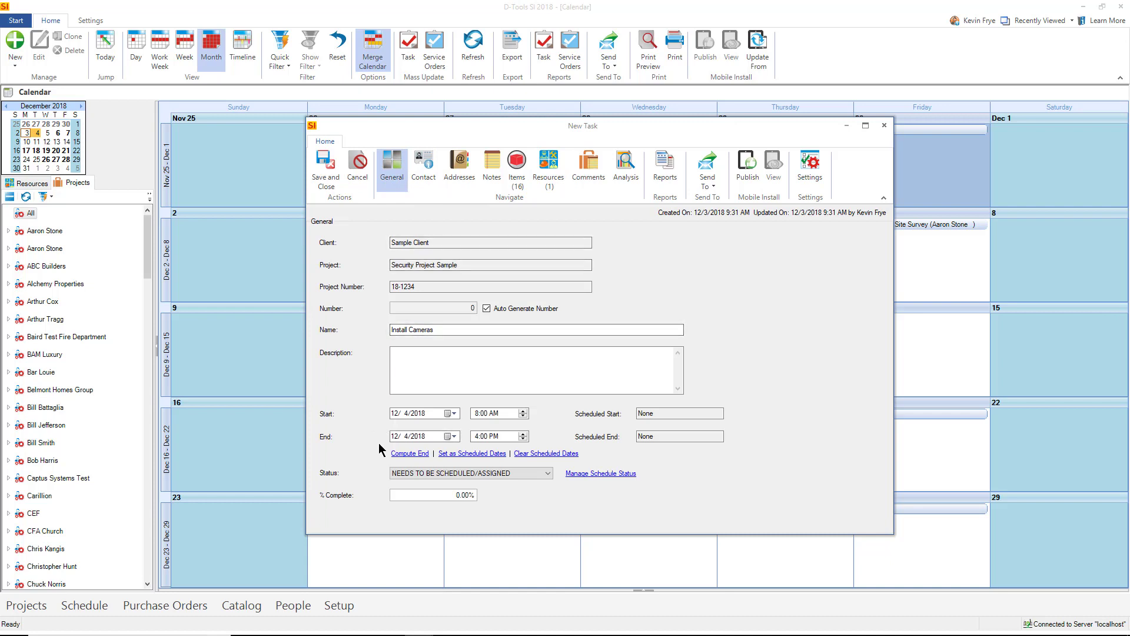
- Compute the task's end date from the estimated resource hours
left_click(395, 454)
left_click(510, 333)
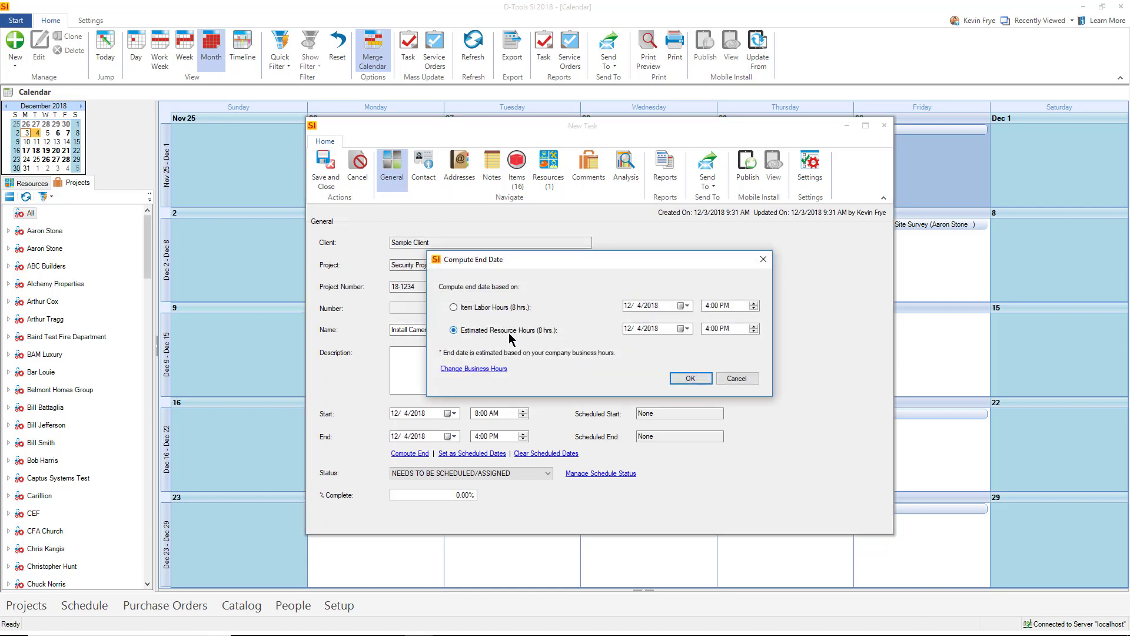
left_click(694, 378)
- Save the task and publish it to Mobile Install without extra reports
left_click(328, 168)
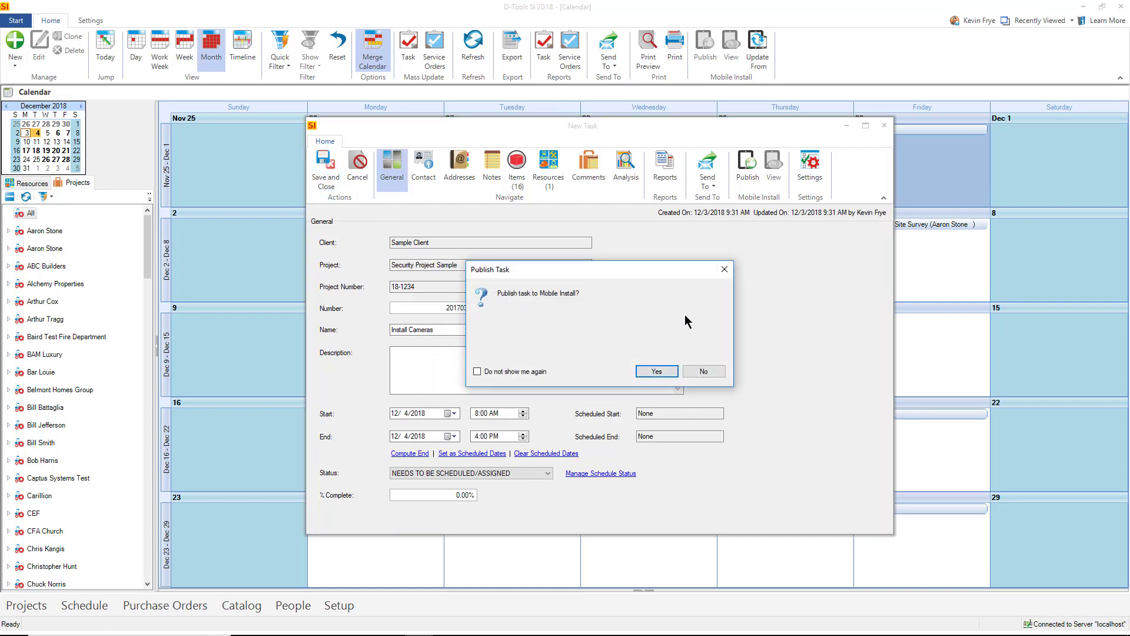
left_click(658, 372)
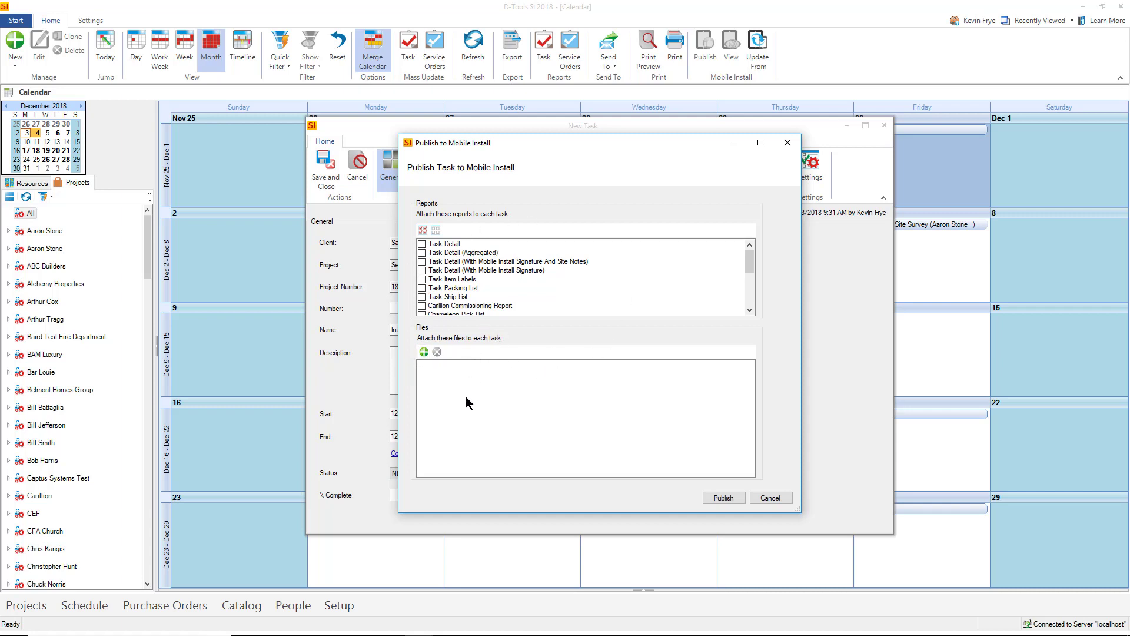
left_click(723, 497)
left_click(524, 228)
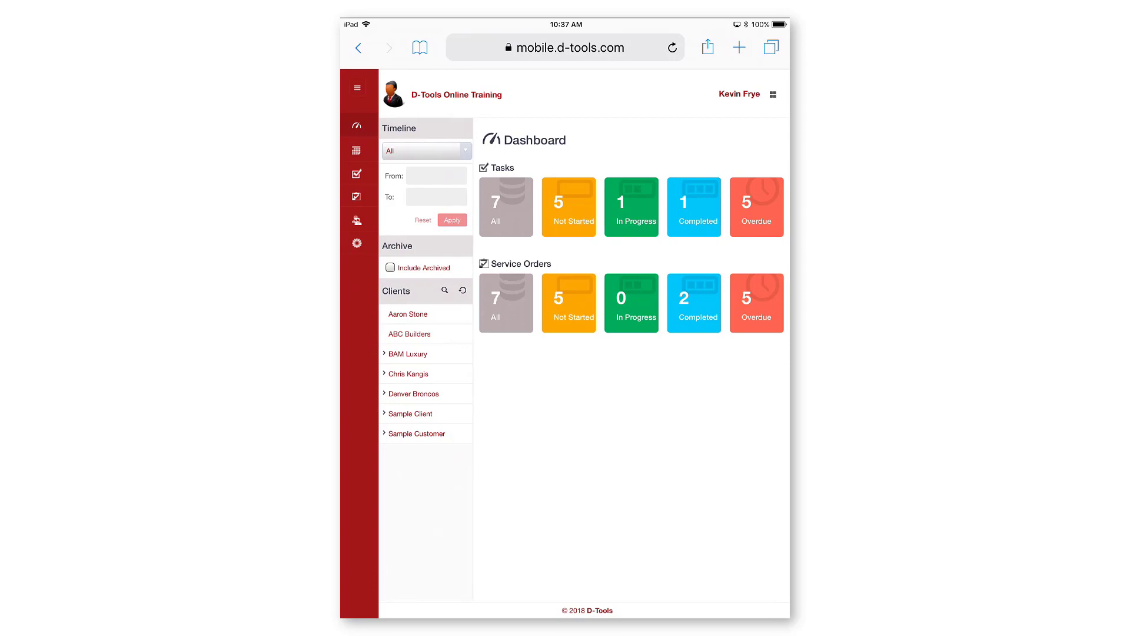
- Open the Install Cameras task from the December 2018 calendar in Mobile Install
left_click(357, 150)
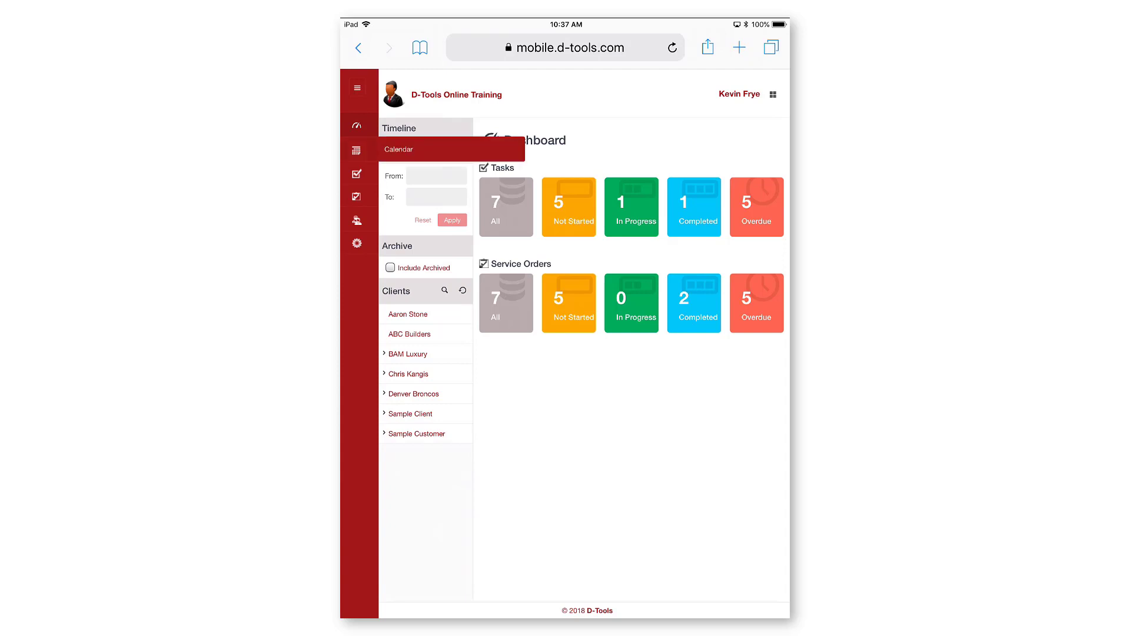
left_click(568, 207)
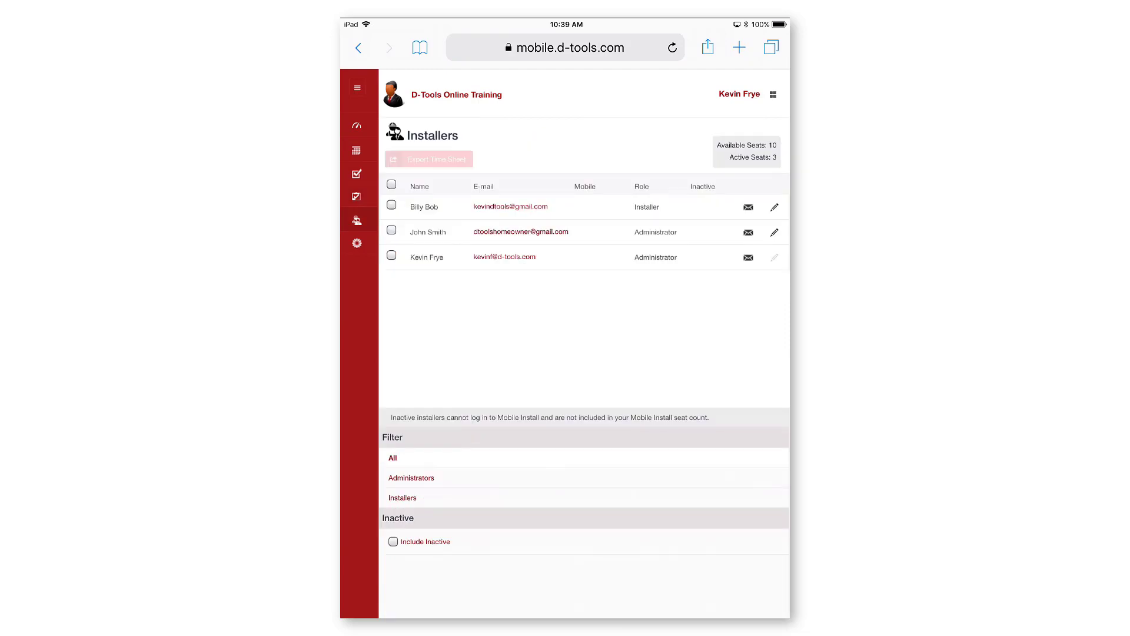
left_click(356, 150)
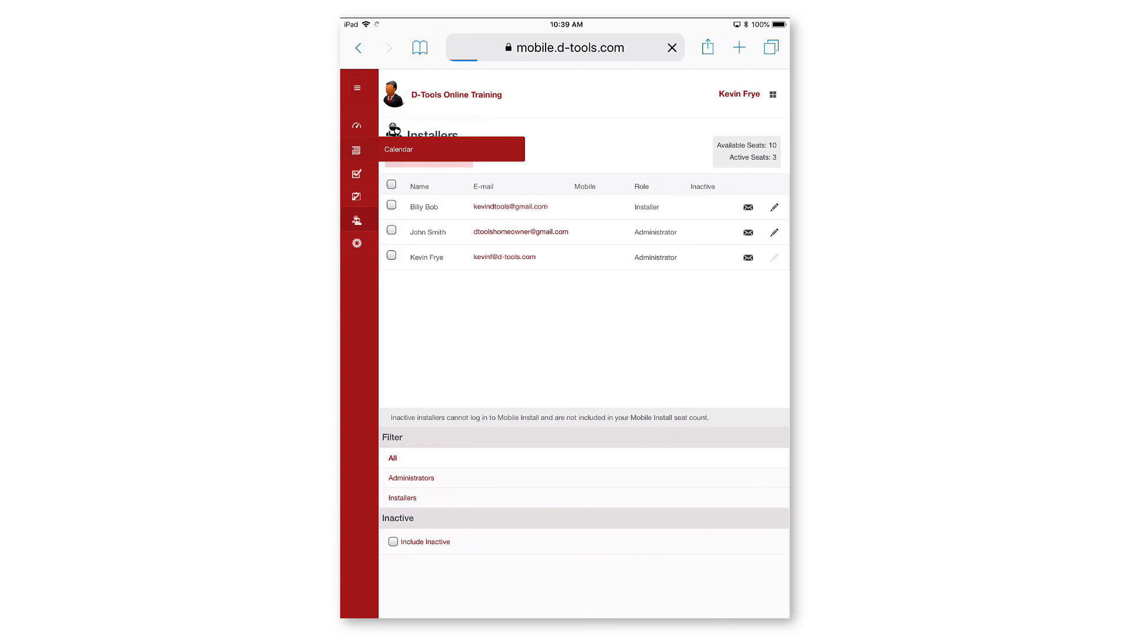
left_click(583, 280)
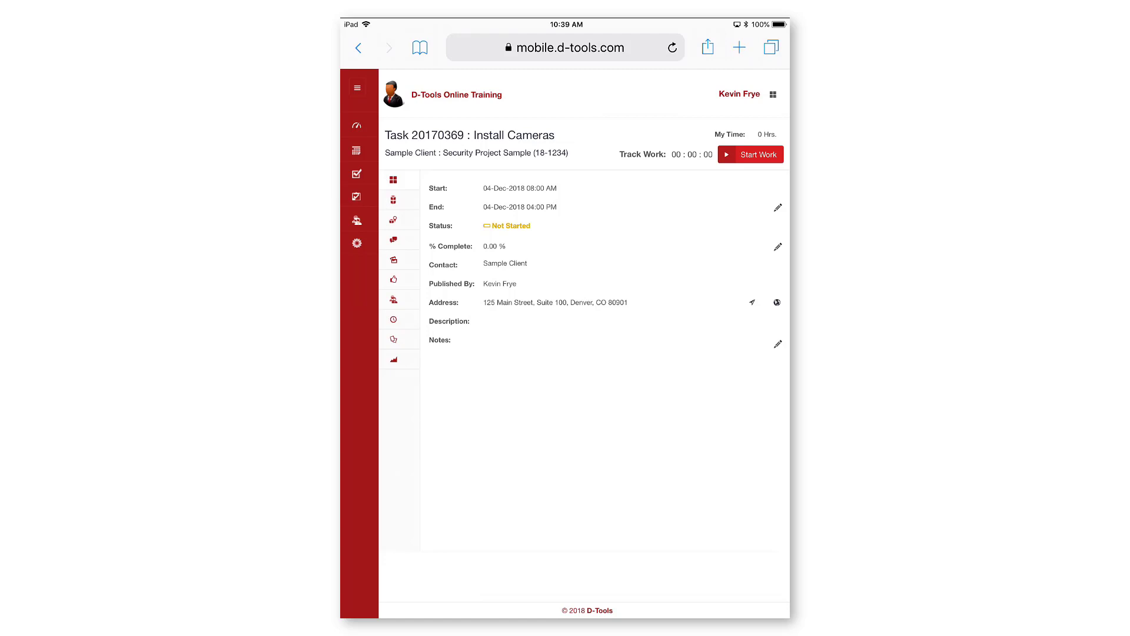
- Start work so the task becomes In Progress, and view its camera items
left_click(751, 155)
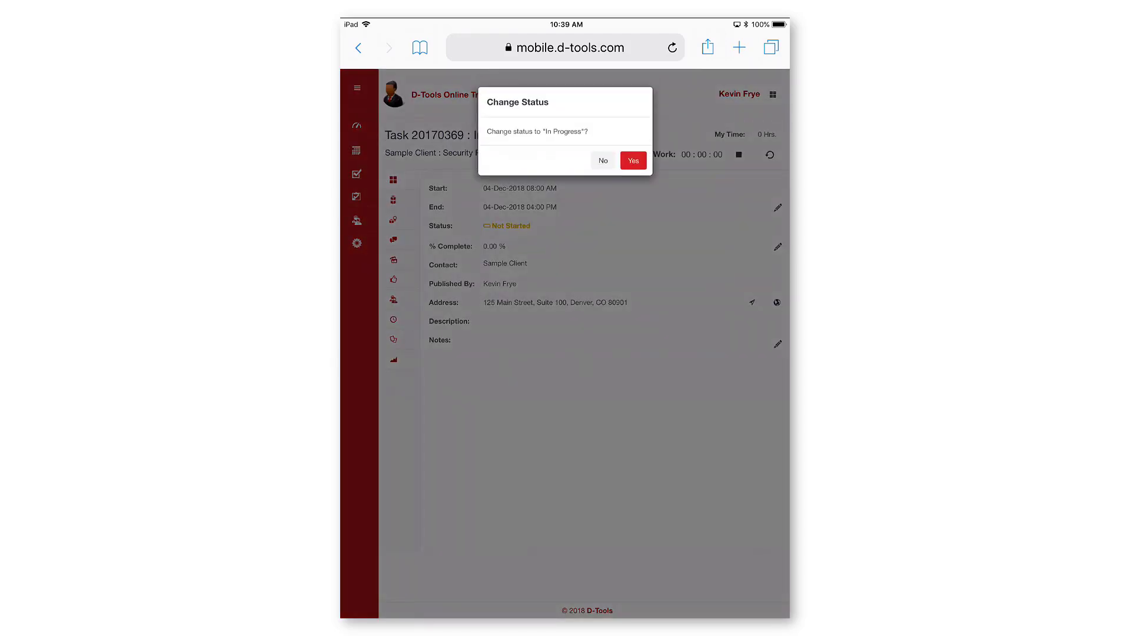
left_click(633, 160)
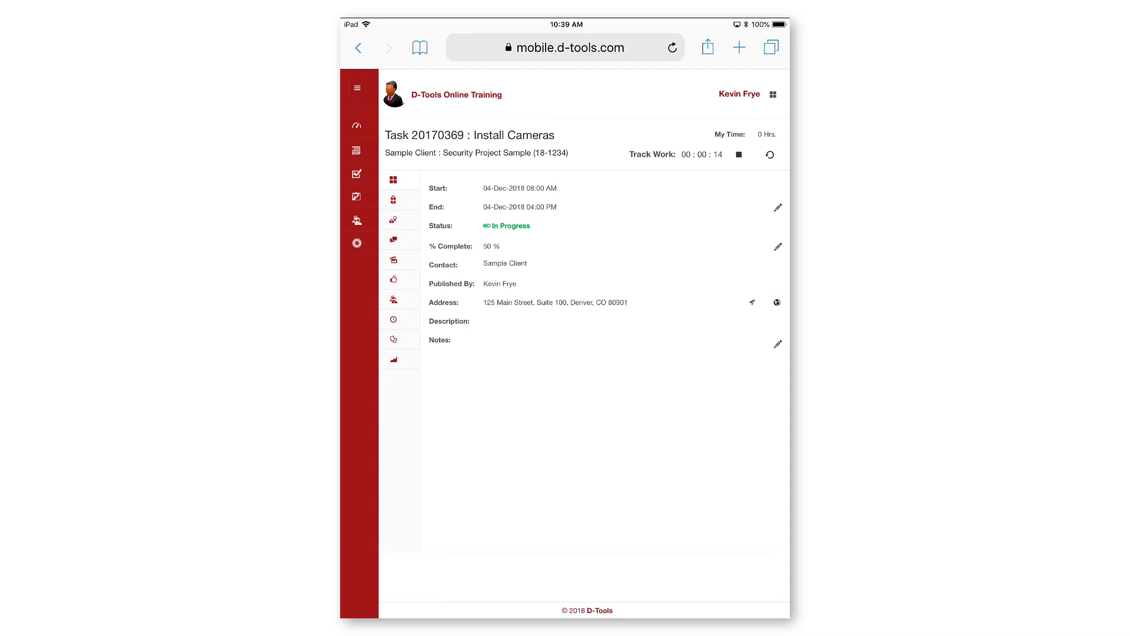
left_click(393, 200)
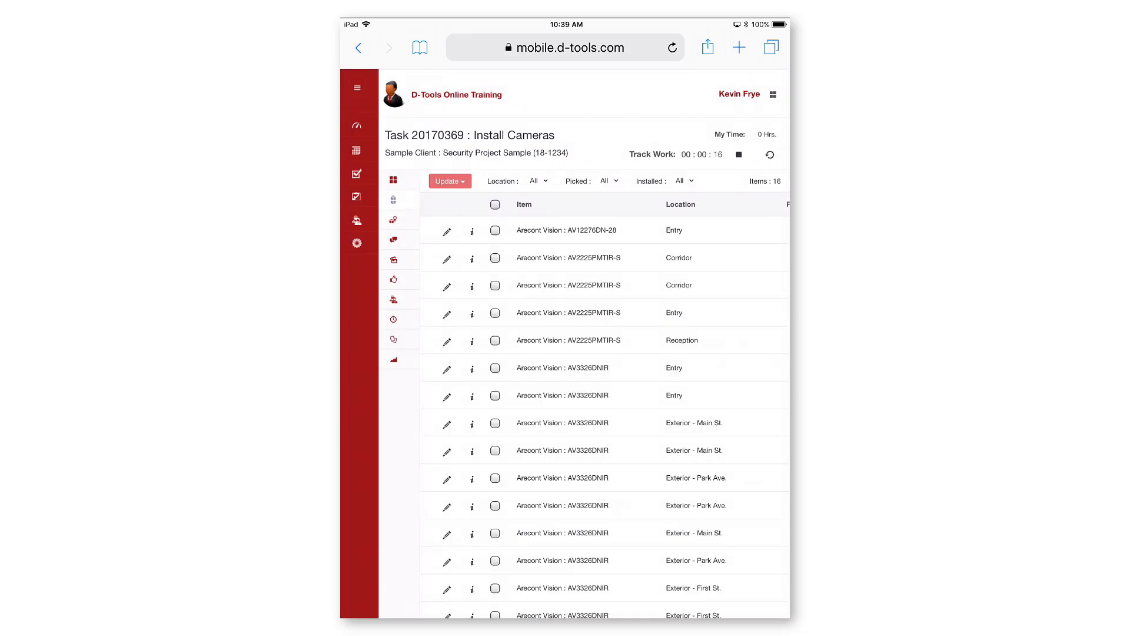
scroll(565, 354, "down", 5)
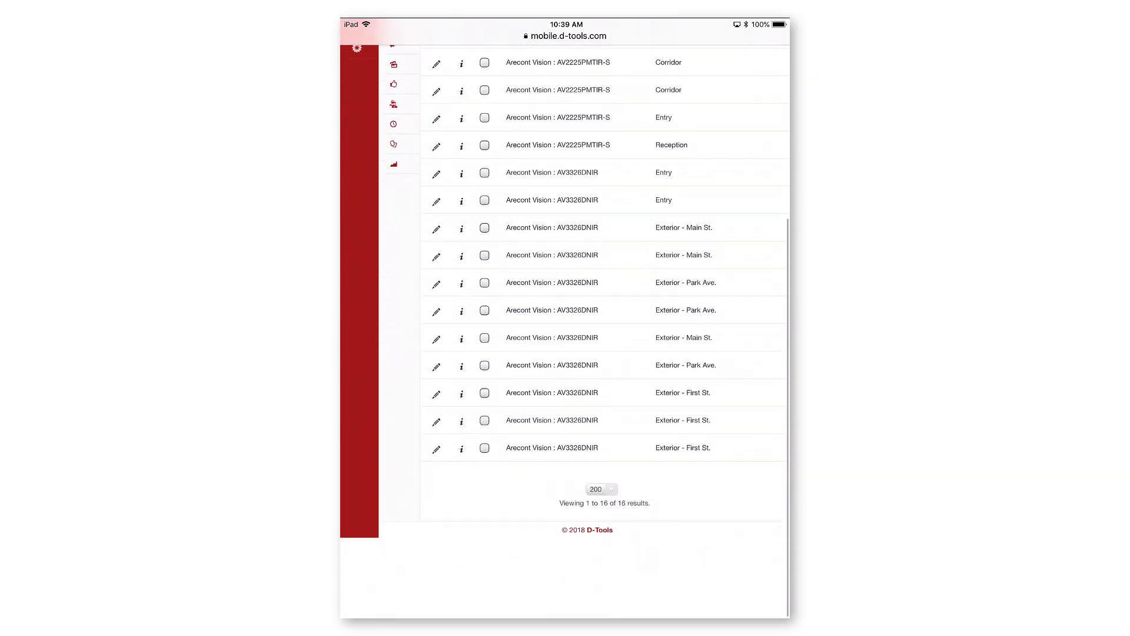
- Mark all 16 camera items as picked
scroll(565, 353, "up", 3)
left_click(489, 204)
left_click(450, 181)
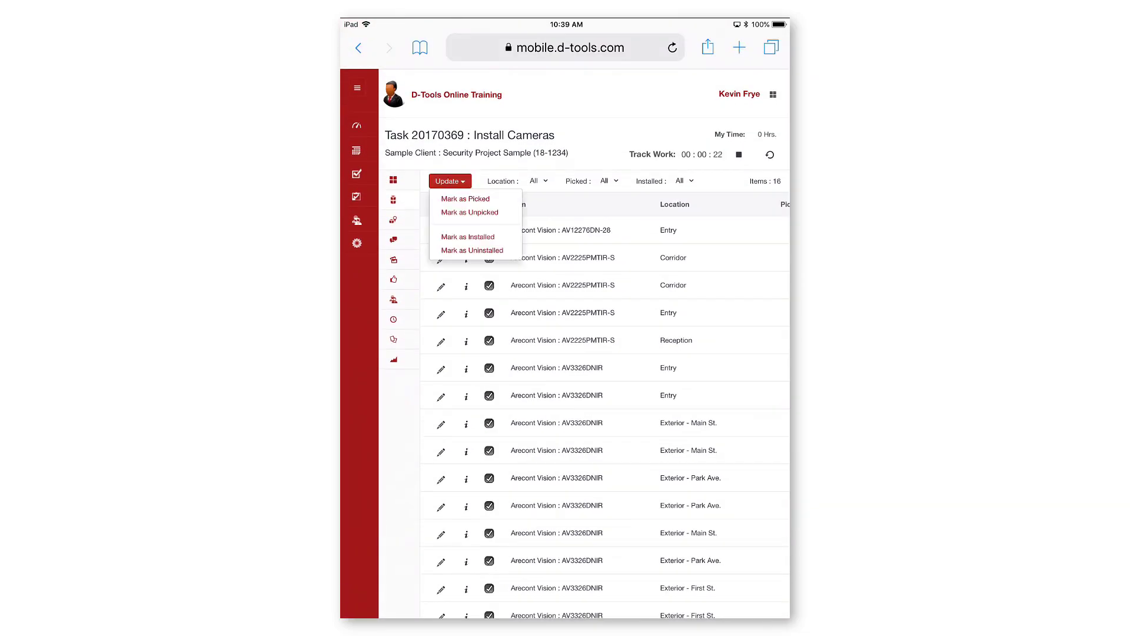
left_click(464, 199)
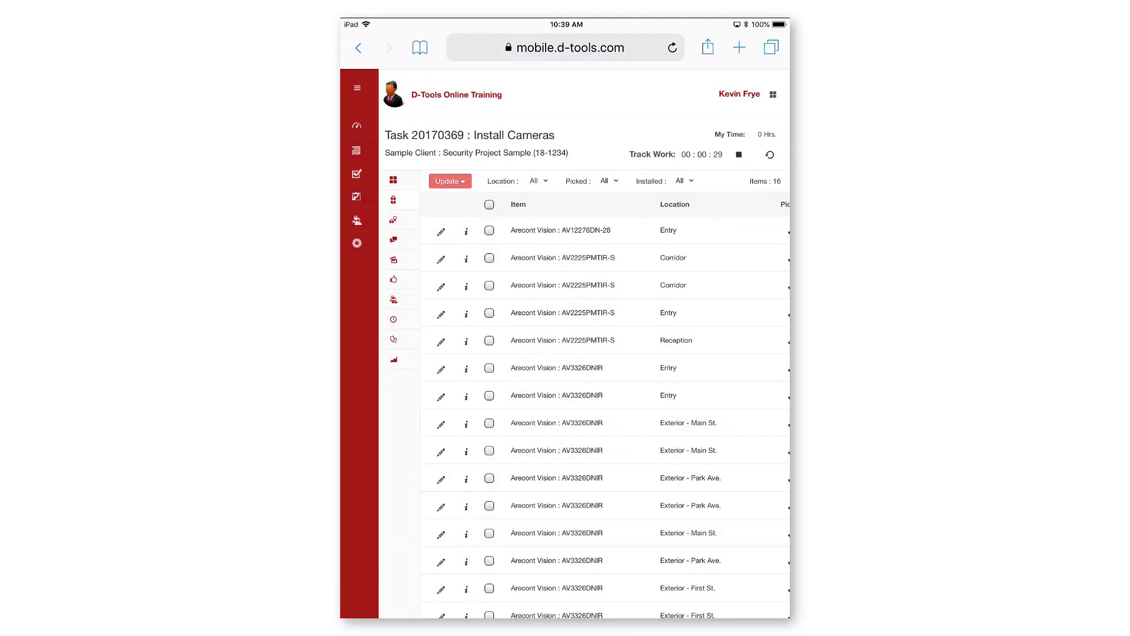
- Mark the first four camera items as installed and review their status columns
left_click(489, 230)
left_click(466, 259)
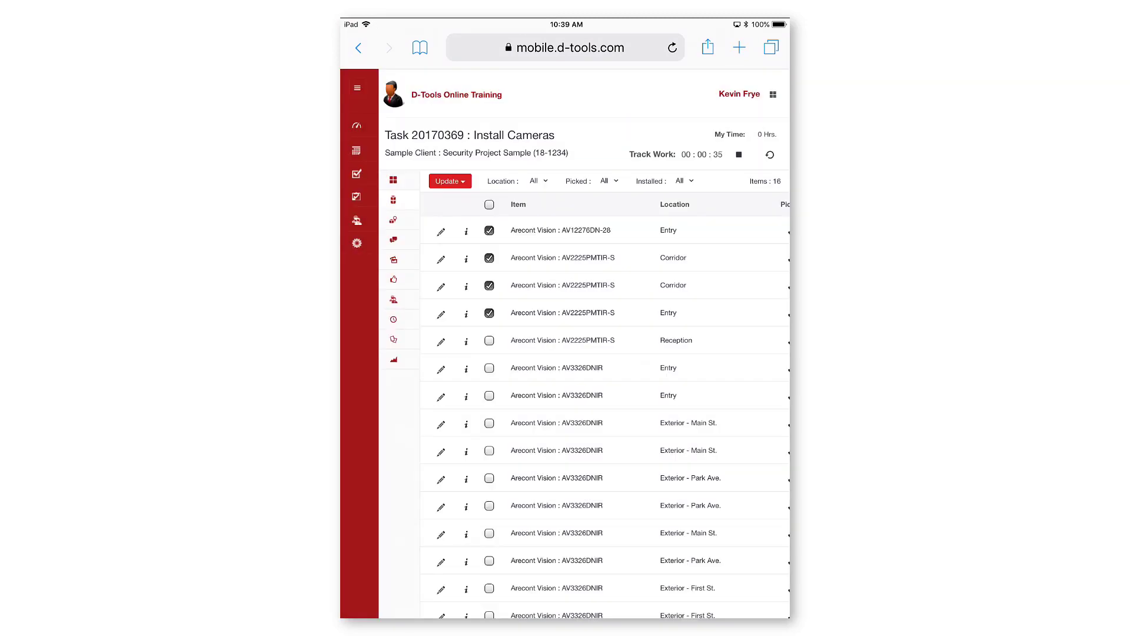
left_click(450, 181)
left_click(467, 236)
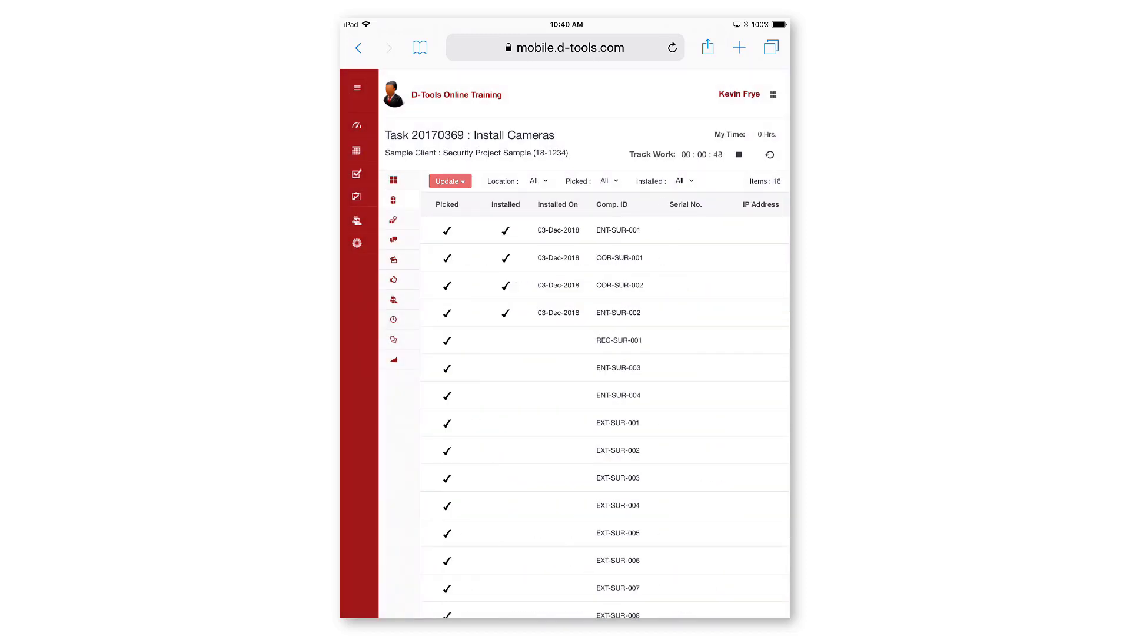
scroll(605, 409, "right", 2)
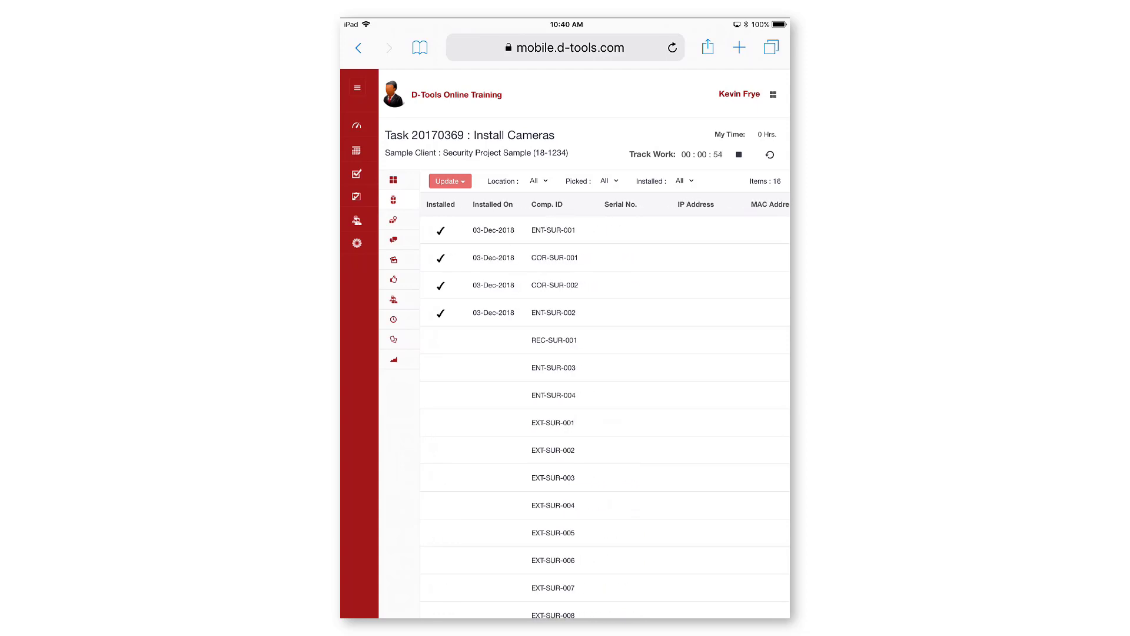
scroll(605, 409, "right", 2)
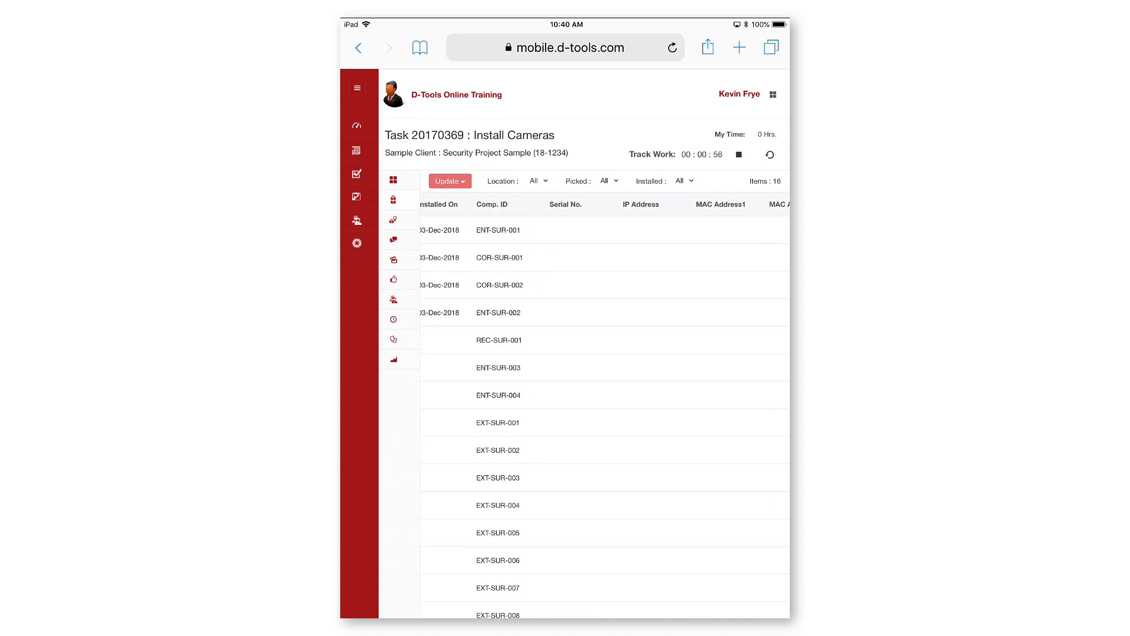
scroll(605, 409, "right", 3)
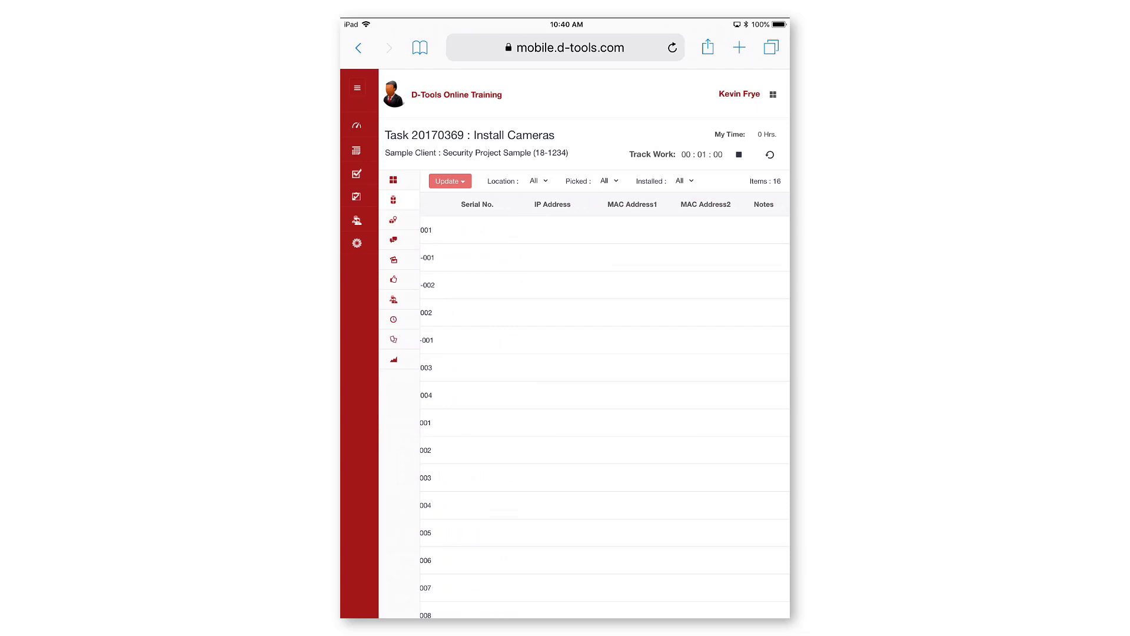
scroll(605, 409, "right", 2)
scroll(606, 410, "left", 3)
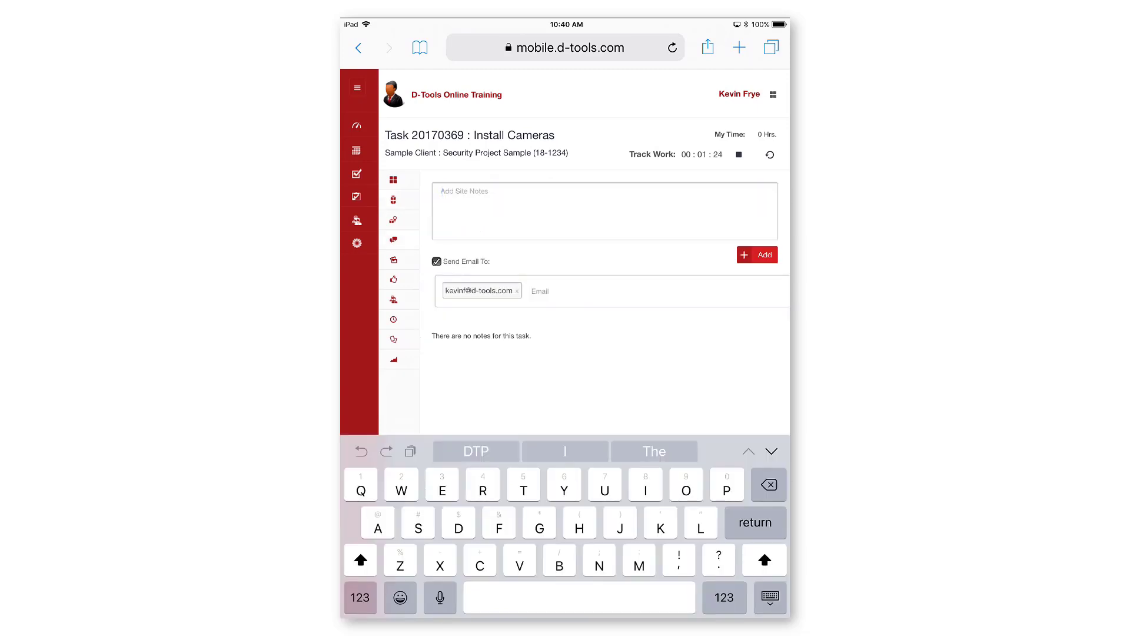
- Add the un-emailed site note about arriving and meeting the superintendent, then stop work
left_click(440, 597)
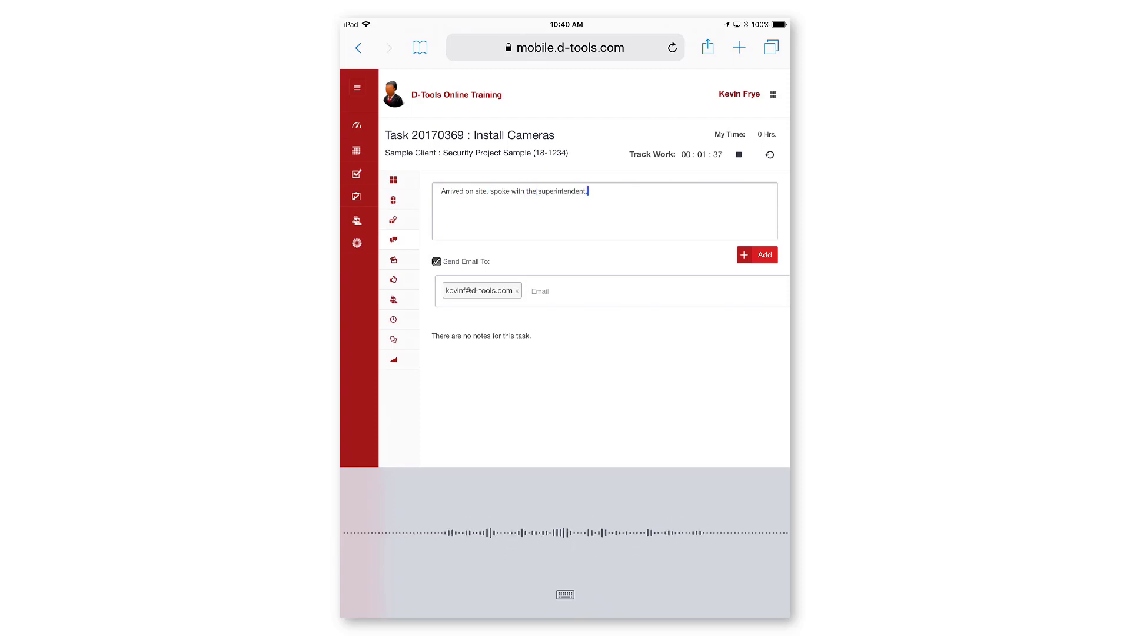
left_click(436, 261)
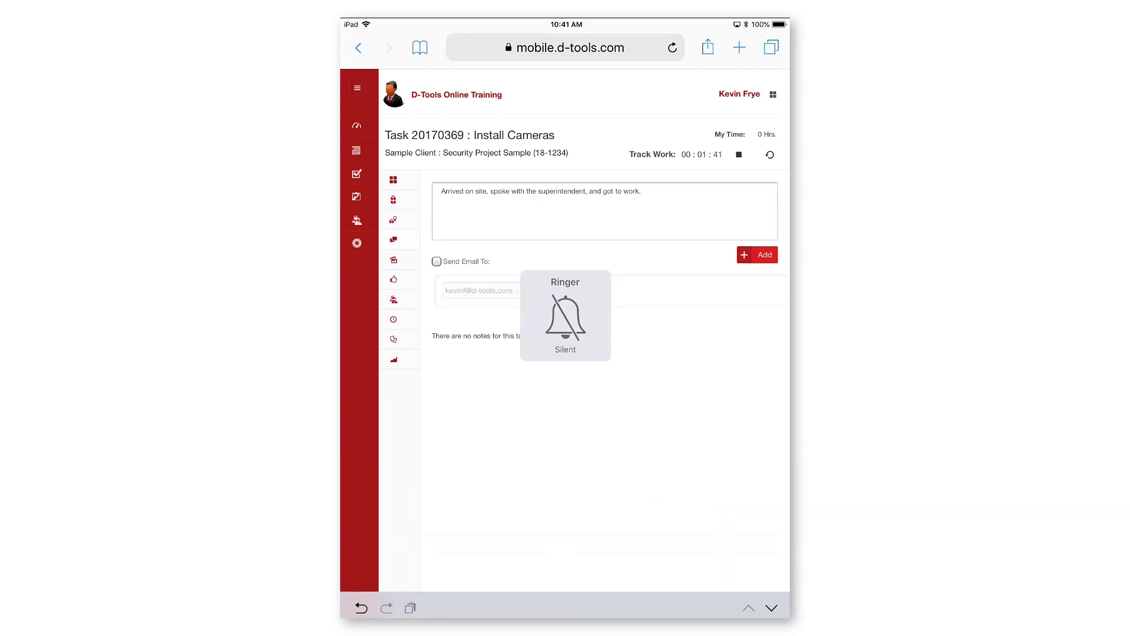
left_click(757, 255)
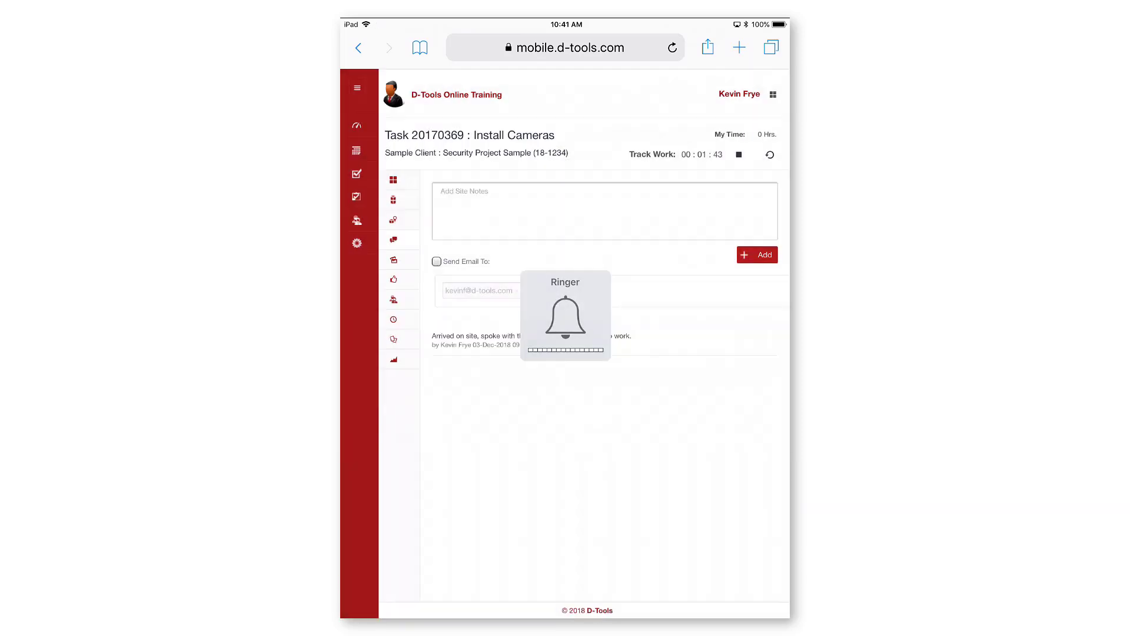
left_click(739, 155)
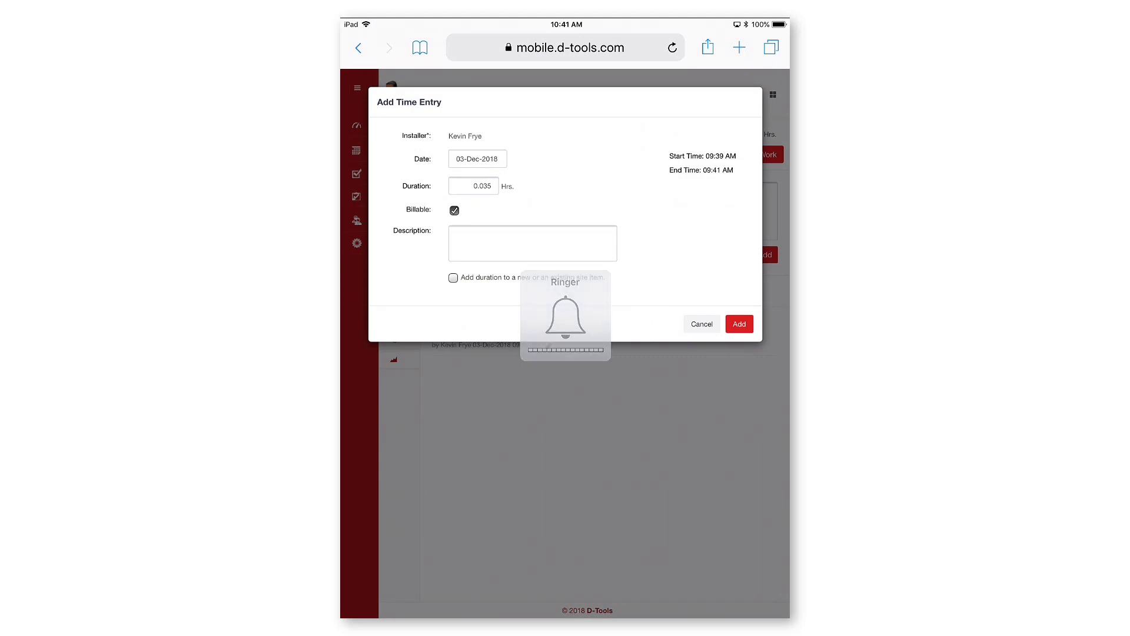
- Save the 0.035-hour time entry with description 'Installed three cameras'
left_click(532, 243)
left_click(440, 597)
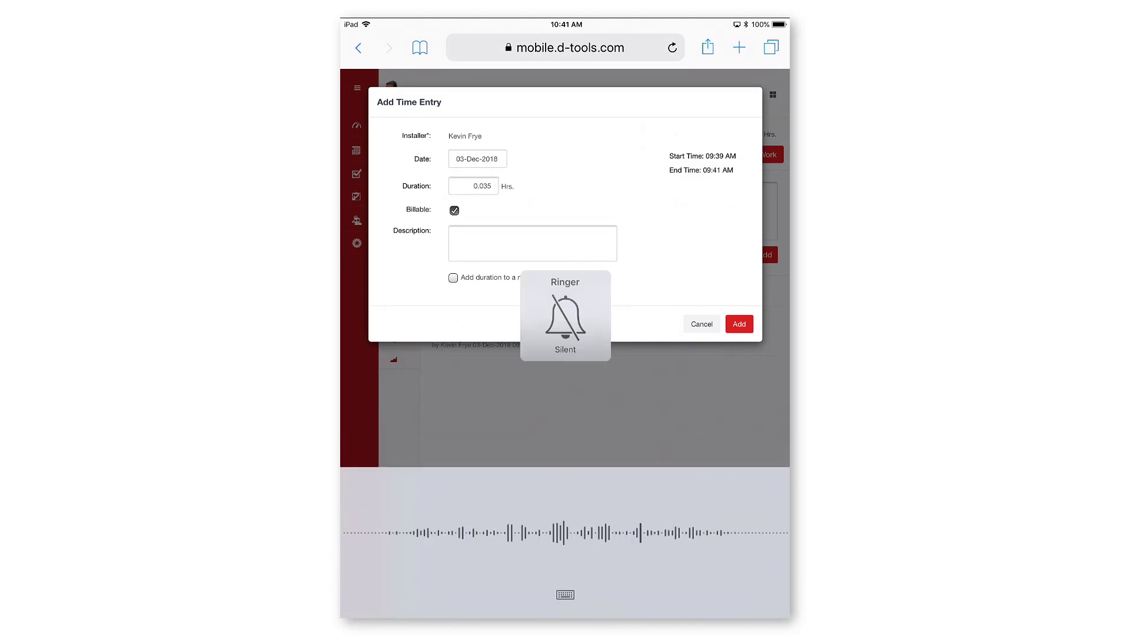
type("Installed three")
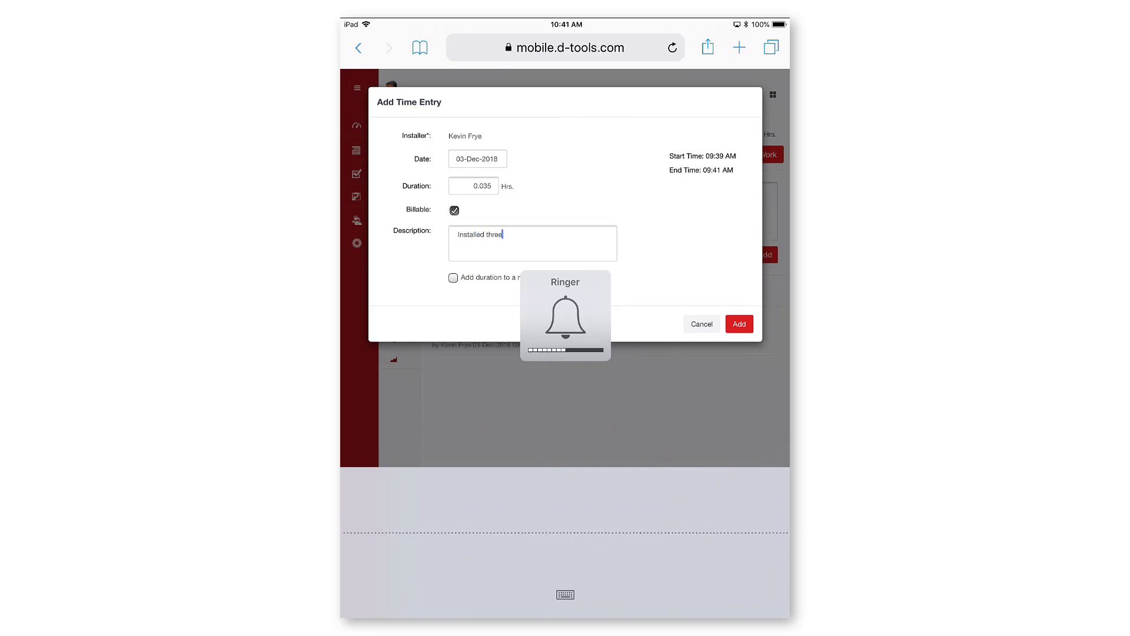
type(" cameras")
left_click(739, 324)
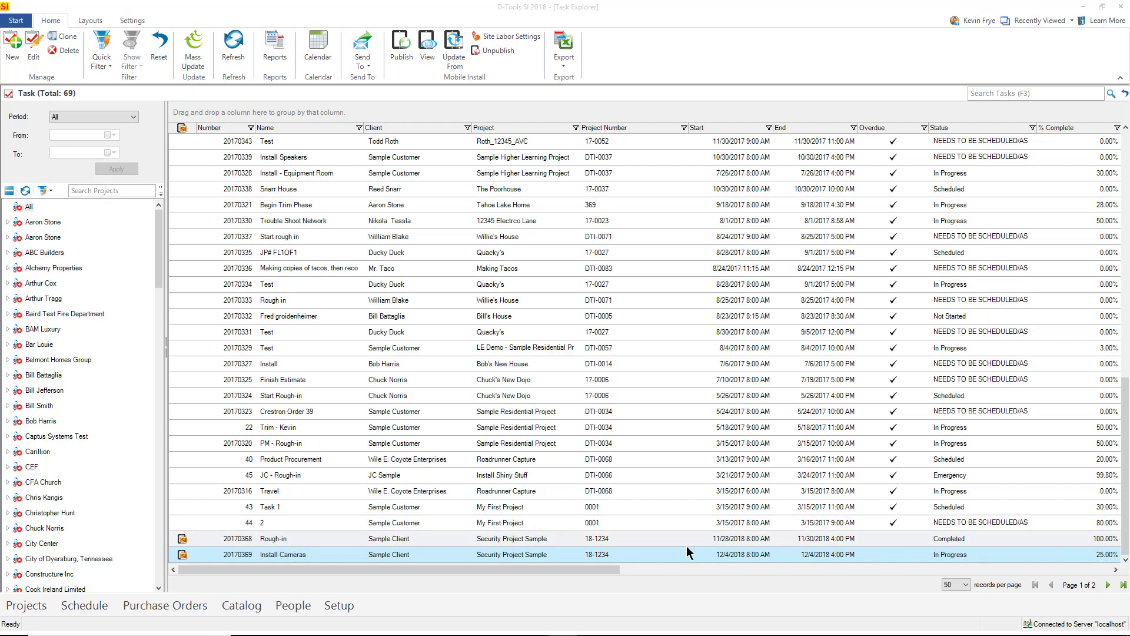
- In D-Tools SI, check Install Cameras' 16 items' install status and its new site note
double_click(553, 555)
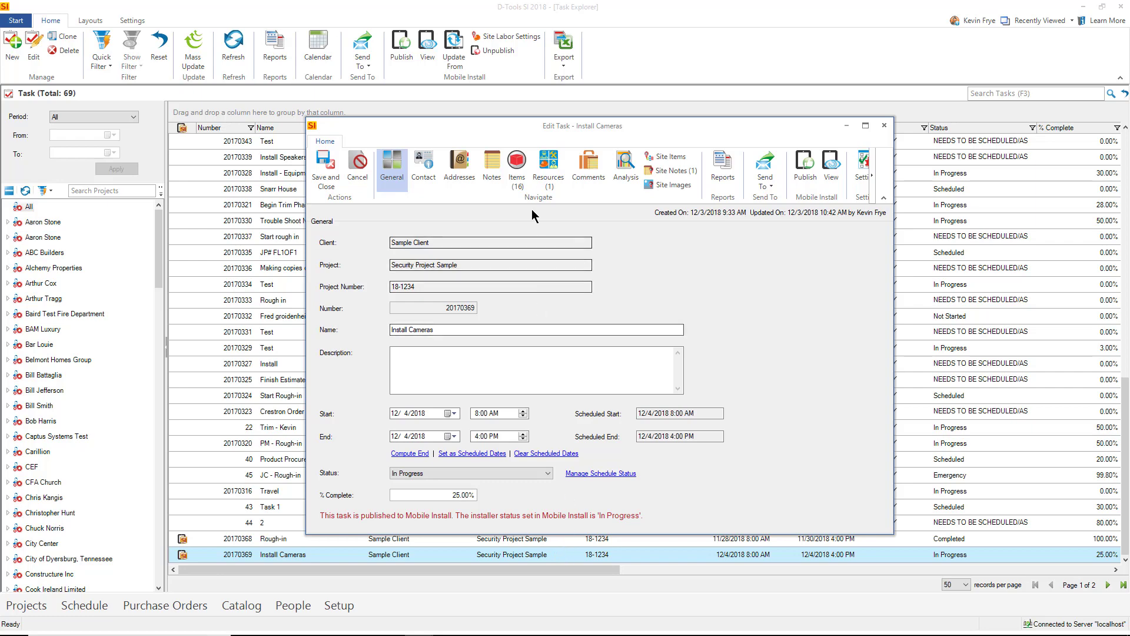
left_click(517, 168)
left_click_drag(532, 507, 854, 494)
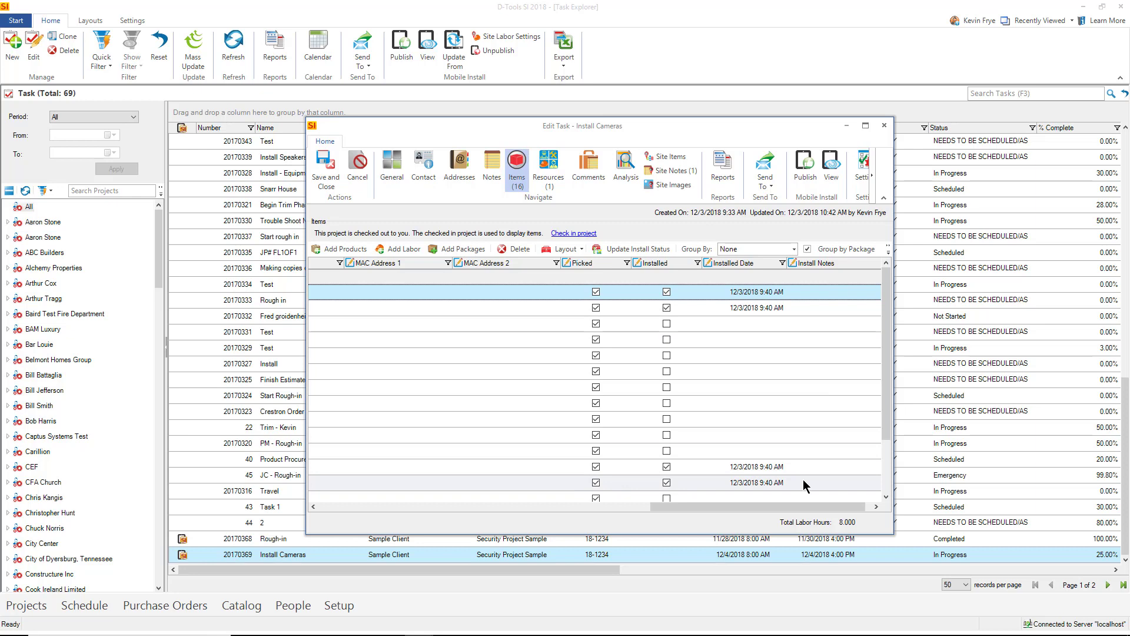
left_click(670, 169)
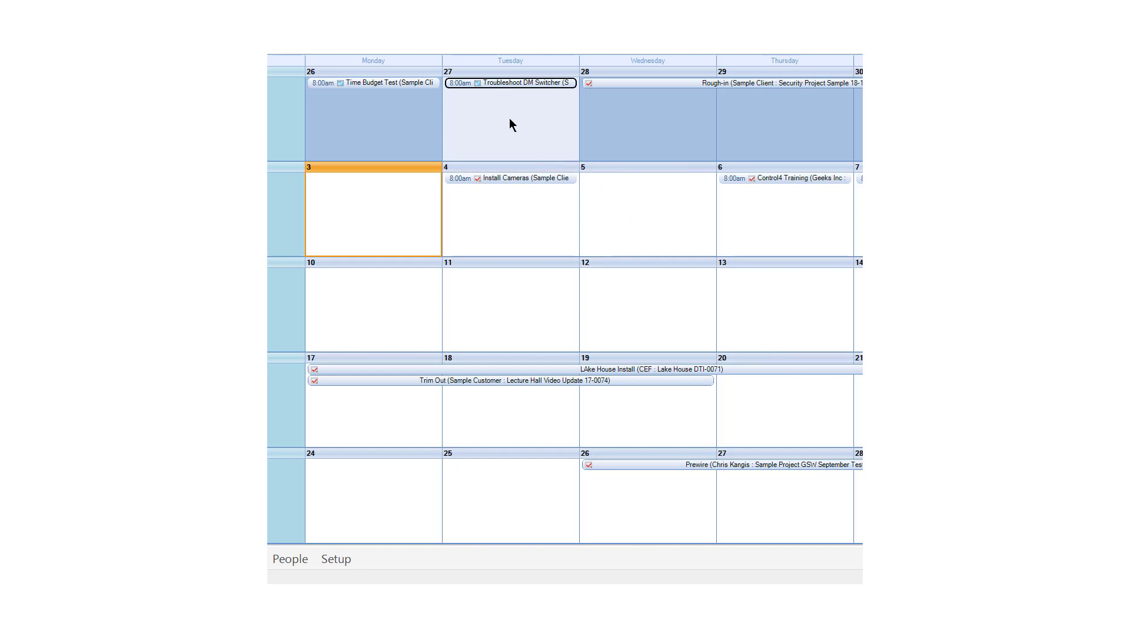
- Open the Troubleshoot DM Switcher service order's labor lines and select INSTALL LABOR
double_click(494, 84)
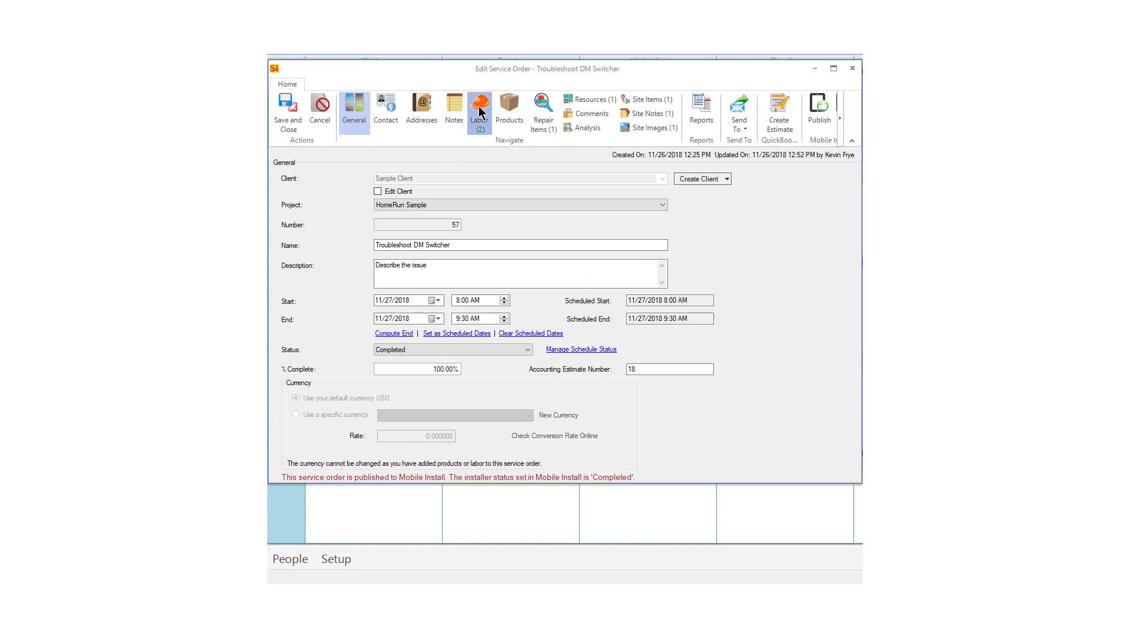
left_click(480, 112)
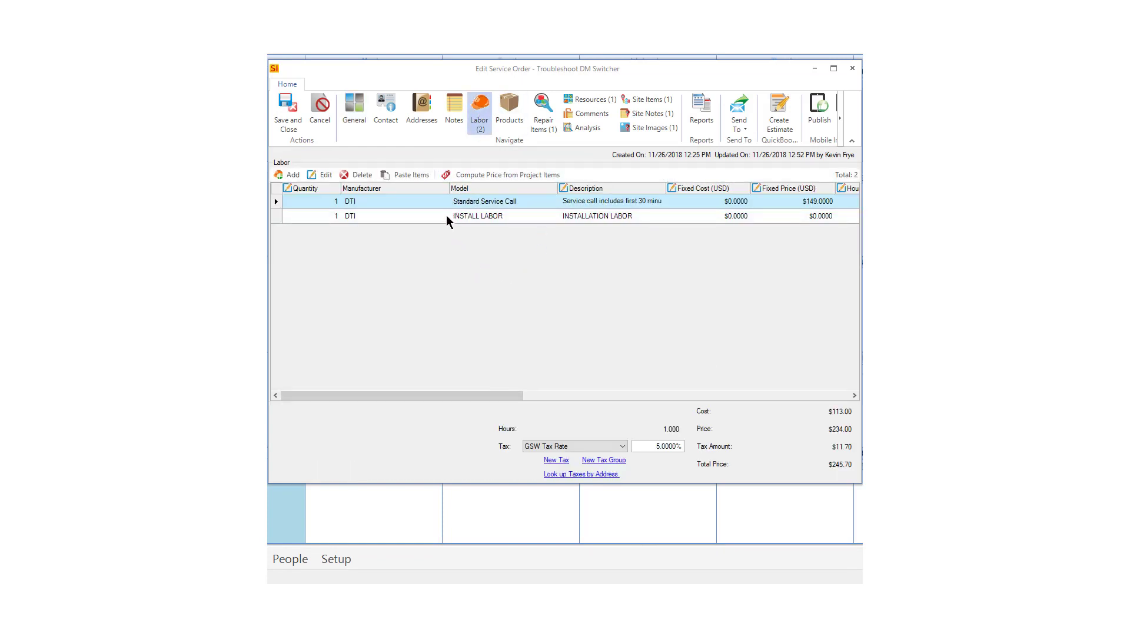
left_click(520, 217)
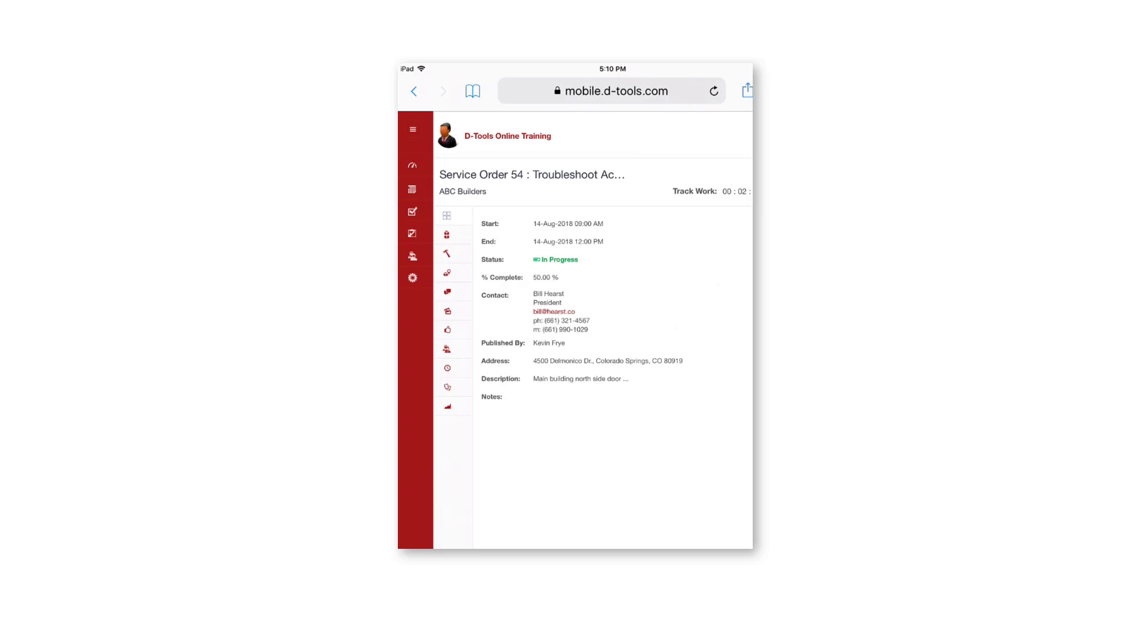
- Add a labor line described as '1 additional hour' to the service order's site items and save it
left_click(448, 273)
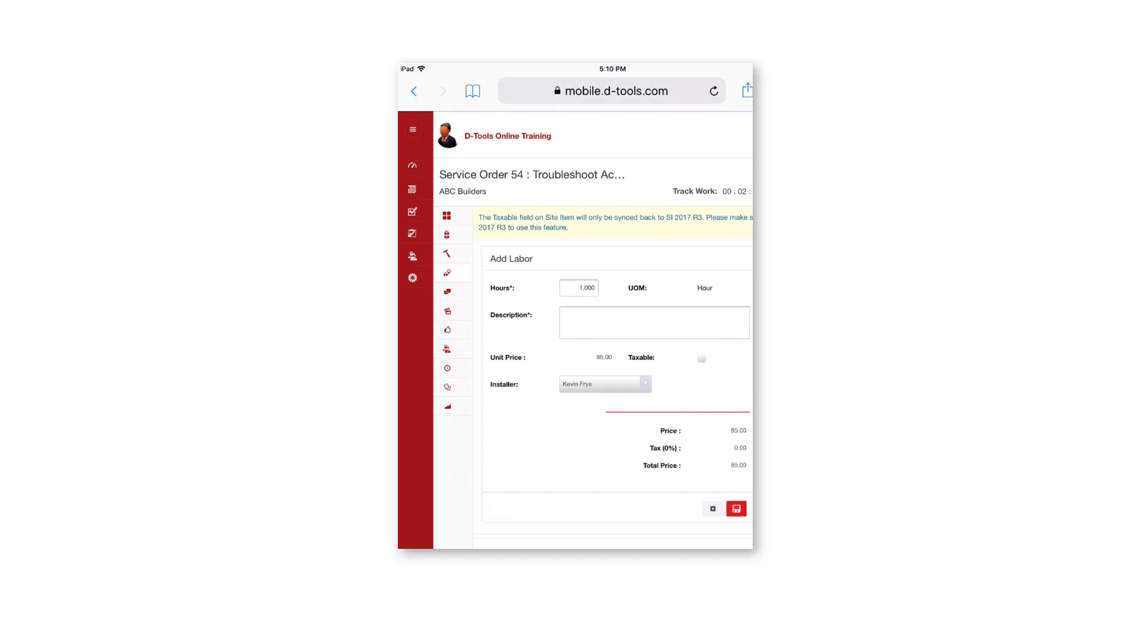
left_click(654, 322)
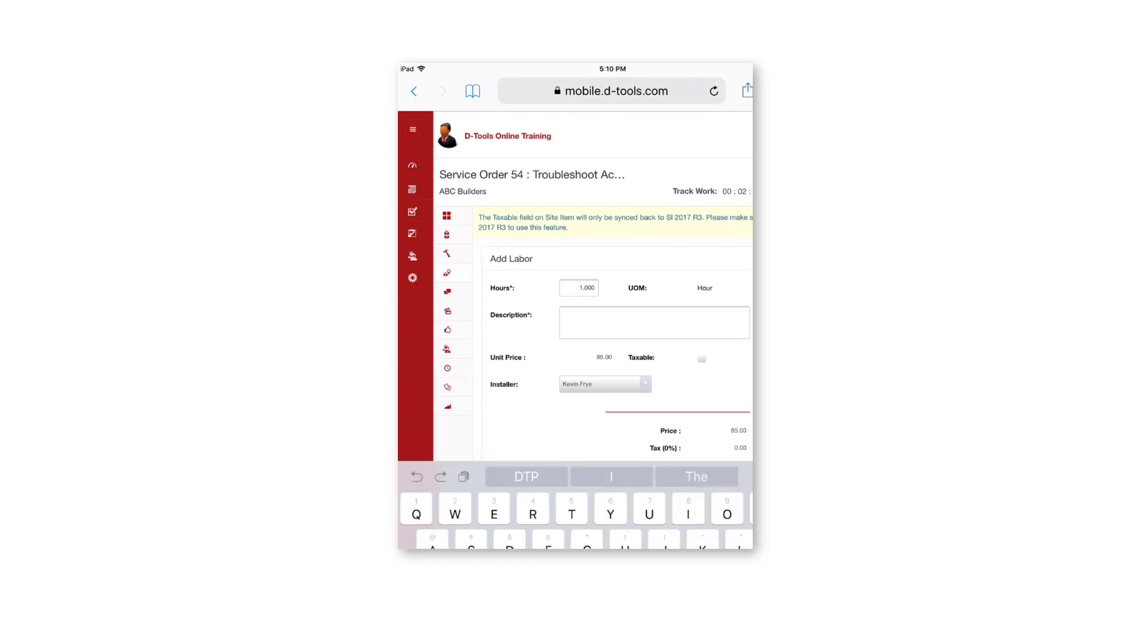
type("1 addition")
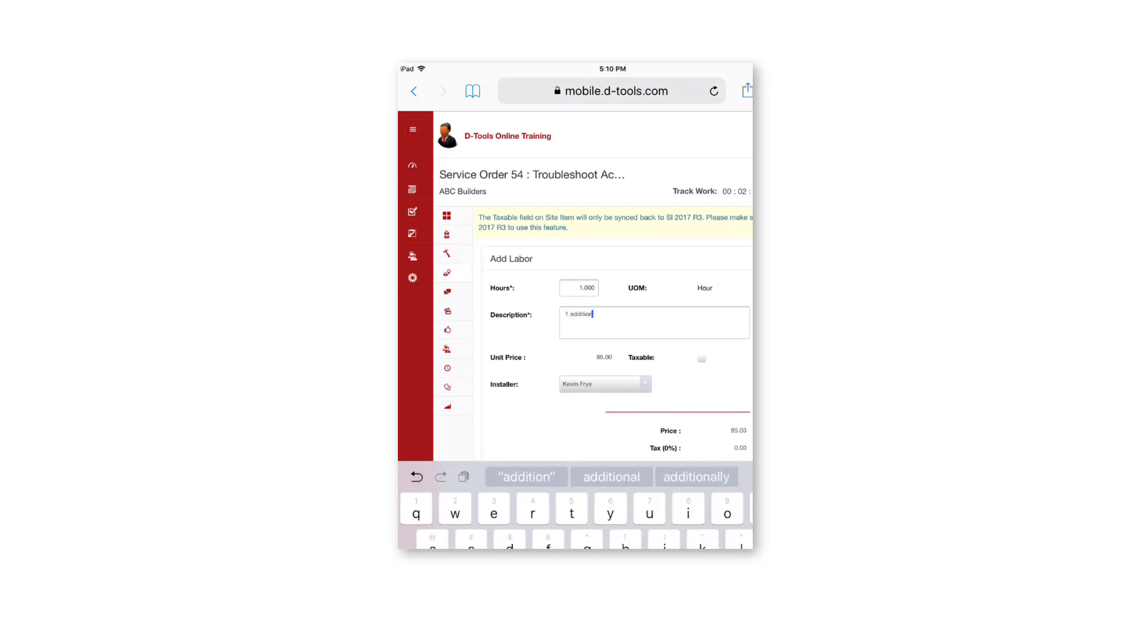
left_click(611, 477)
type("hour")
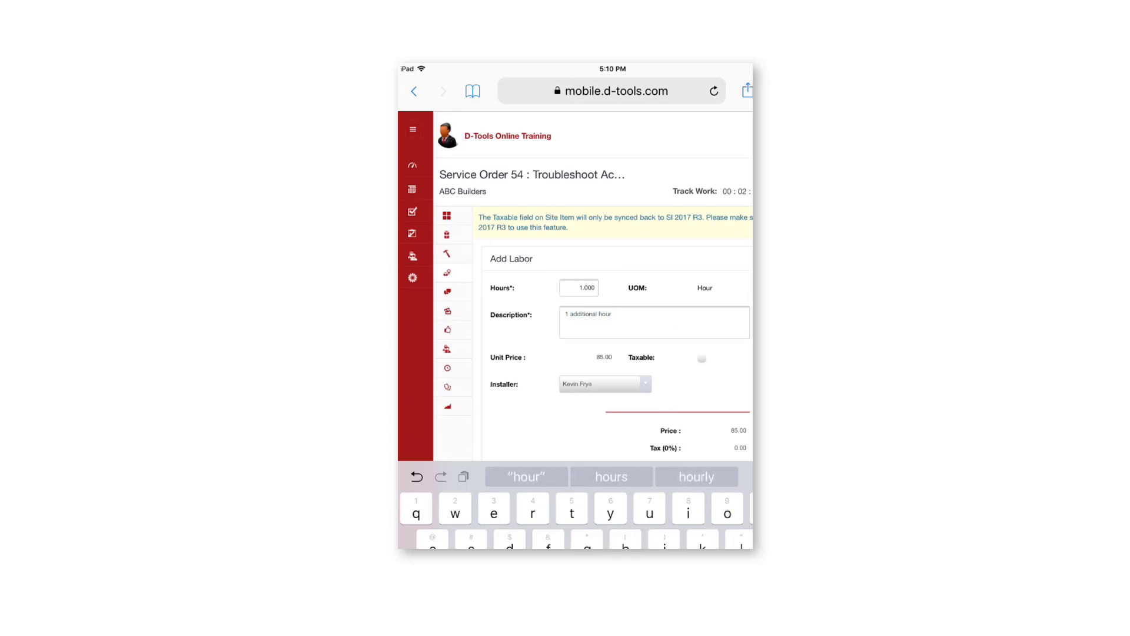
scroll(612, 353, "down", 1)
left_click(736, 419)
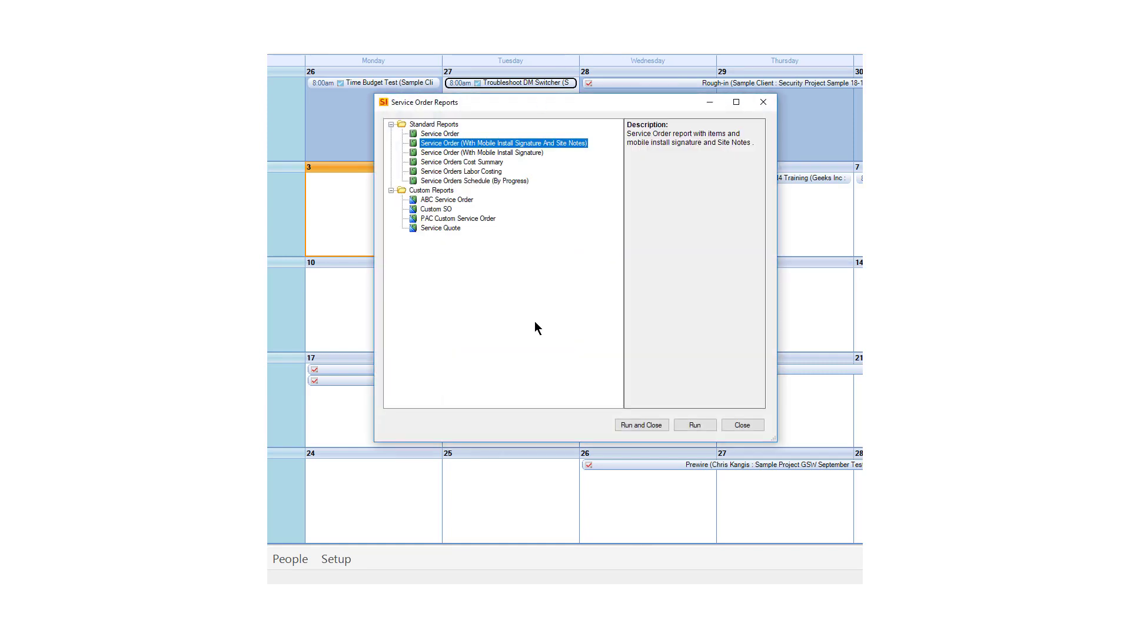
- Run the 'Service Order (With Mobile Install Signature And Site Notes)' report and scroll through its preview
left_click(653, 426)
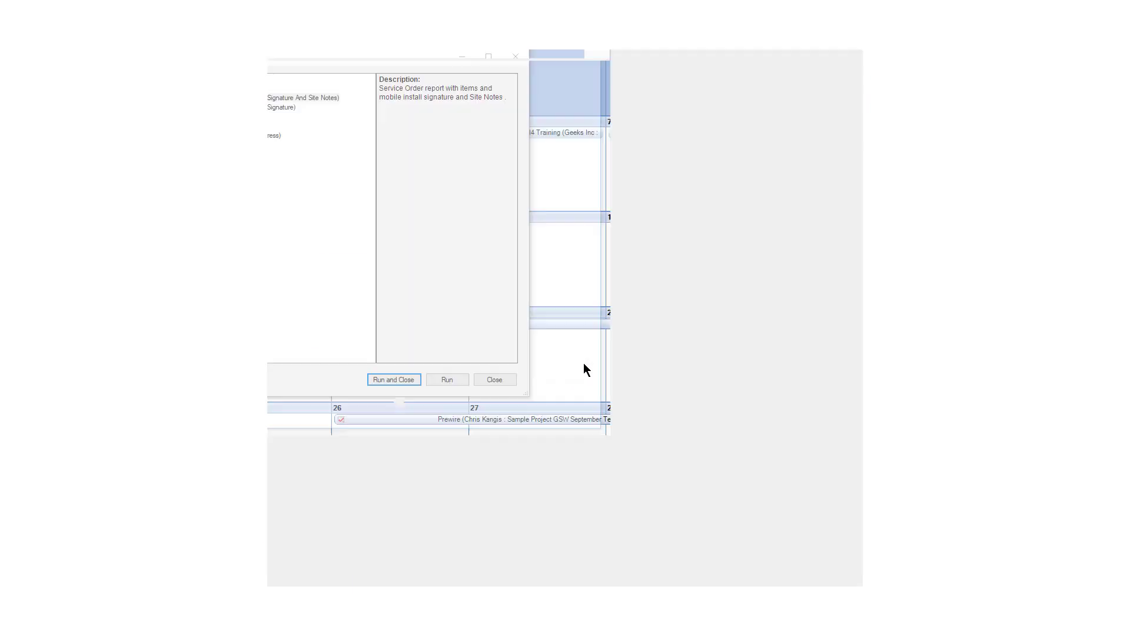
scroll(599, 359, "down", 4)
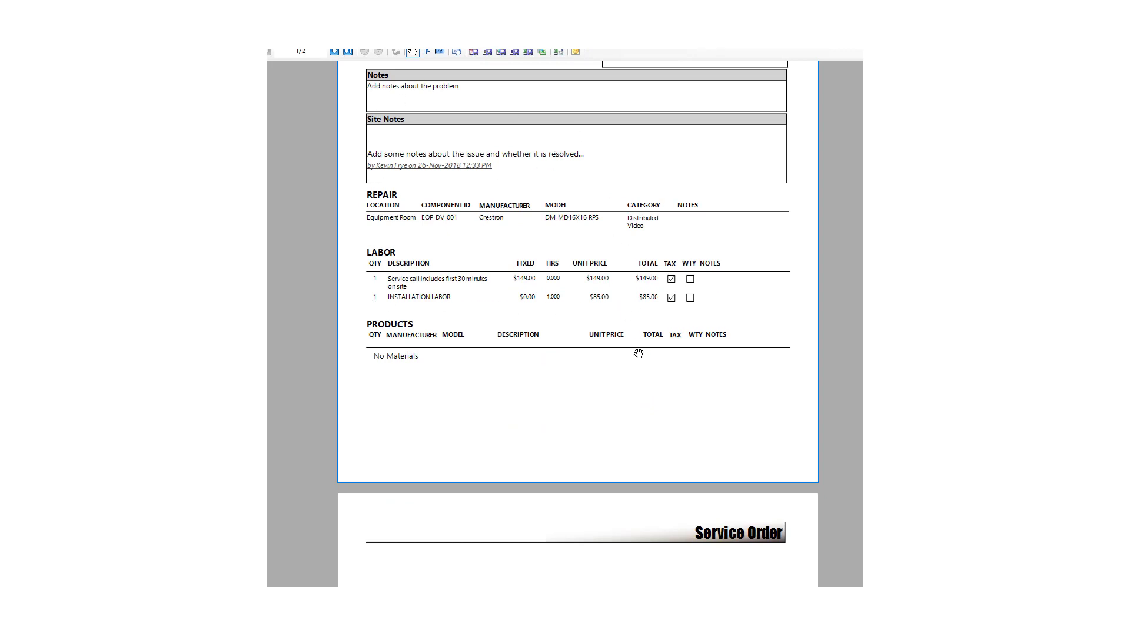
scroll(639, 353, "down", 10)
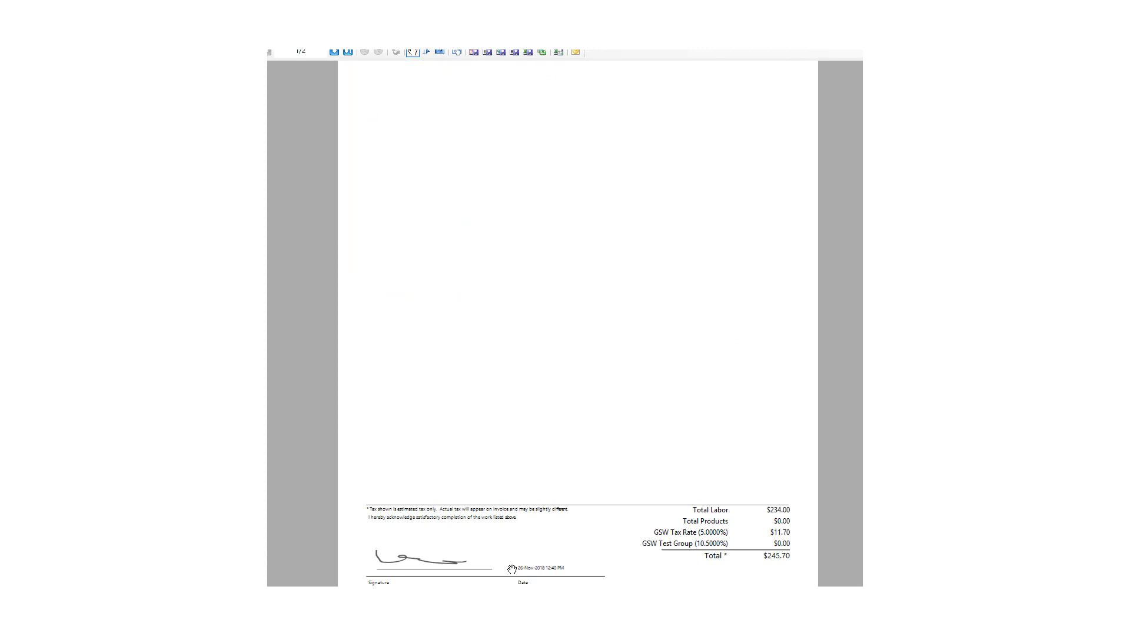